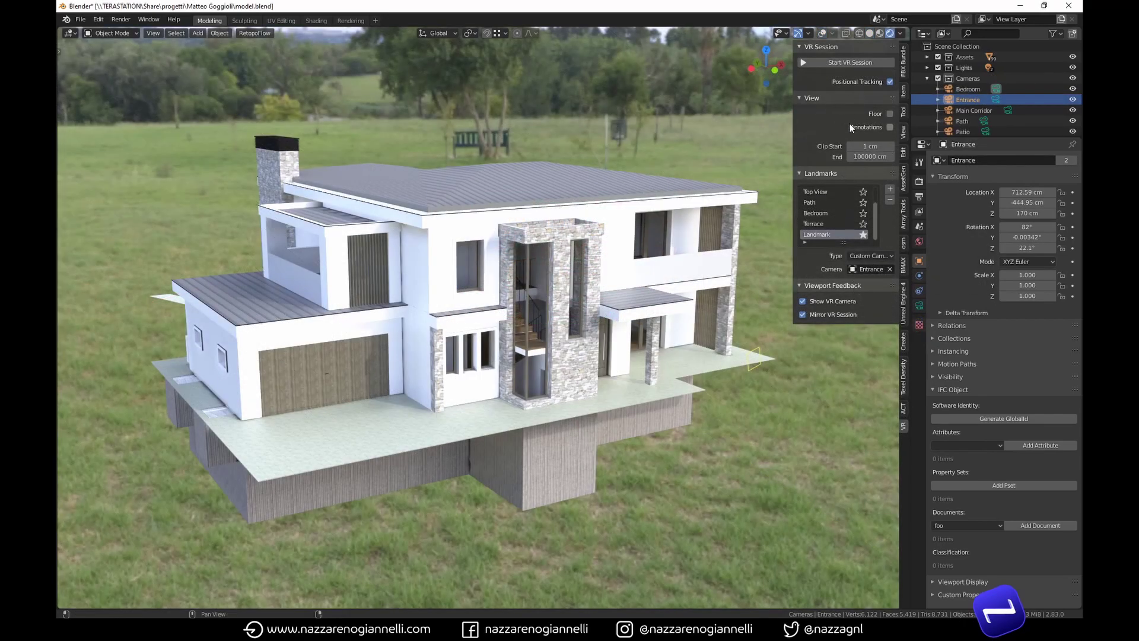
# Start the VR session from the current landmark and switch the viewport to Solid shading
pyautogui.click(849, 63)
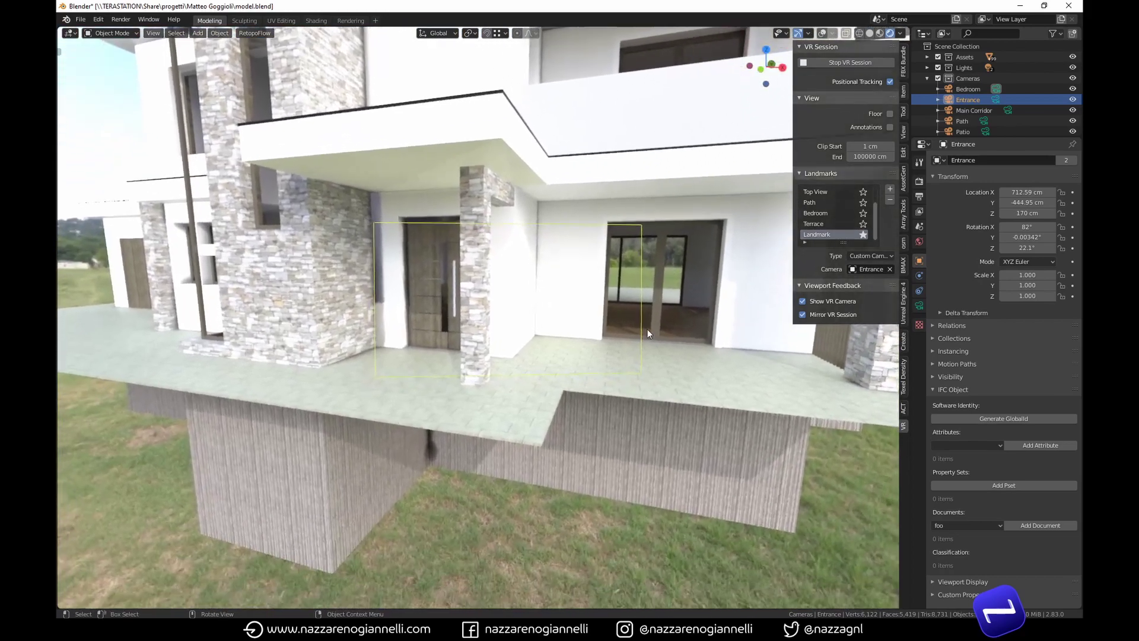
pyautogui.press('z')
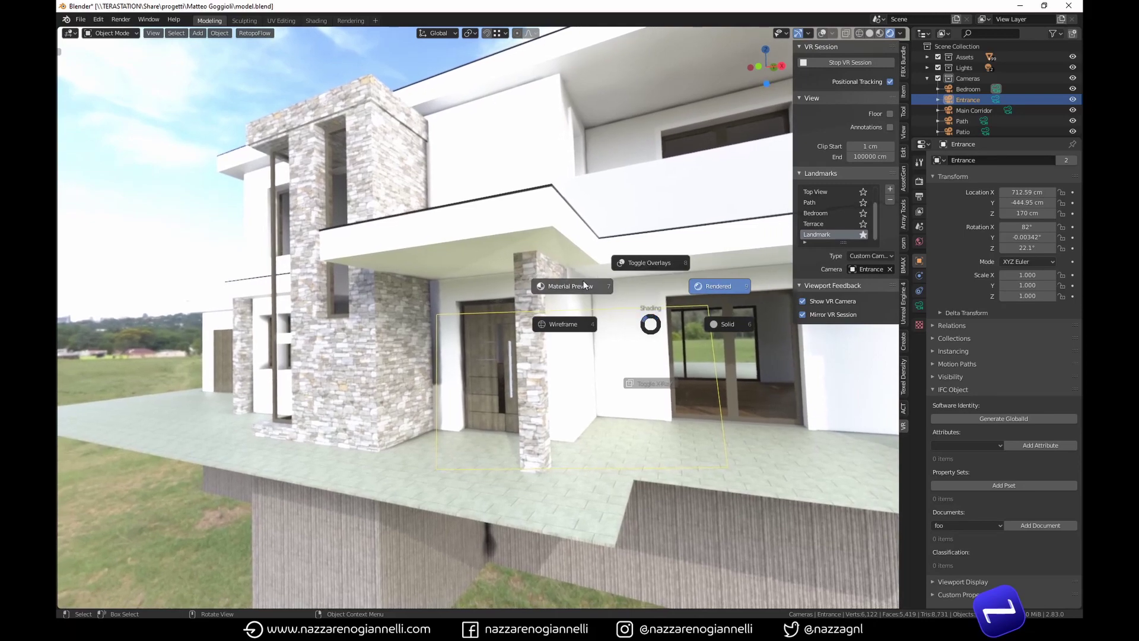
pyautogui.click(714, 322)
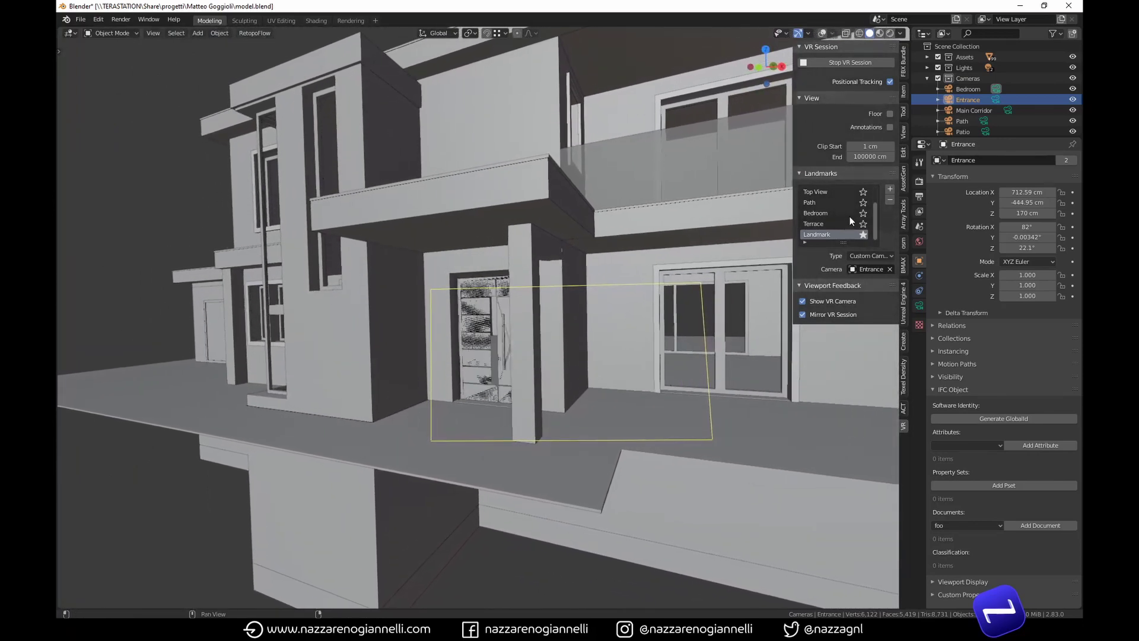
# Move the VR view to the Path landmark and show it in Rendered shading with the sidebar hidden
pyautogui.click(863, 202)
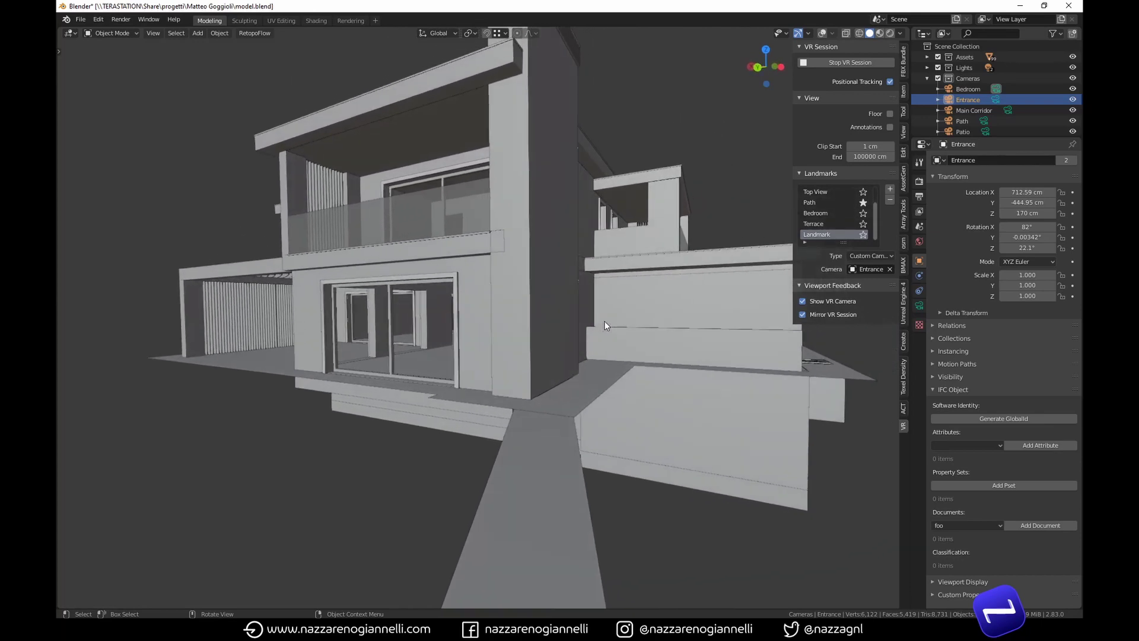
pyautogui.press('z')
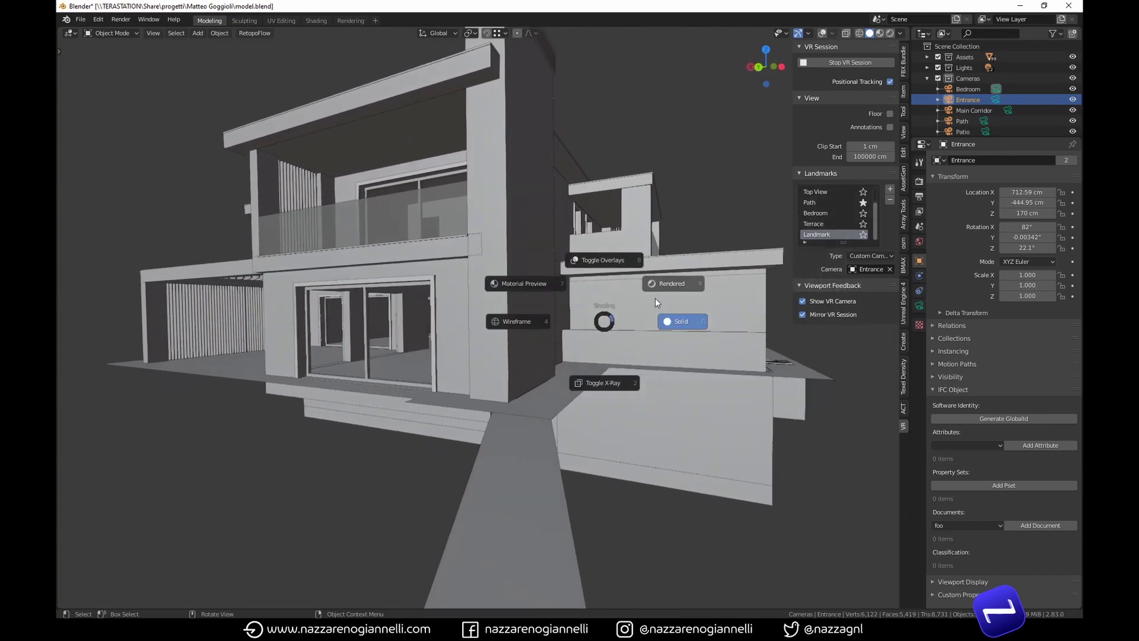
pyautogui.click(667, 283)
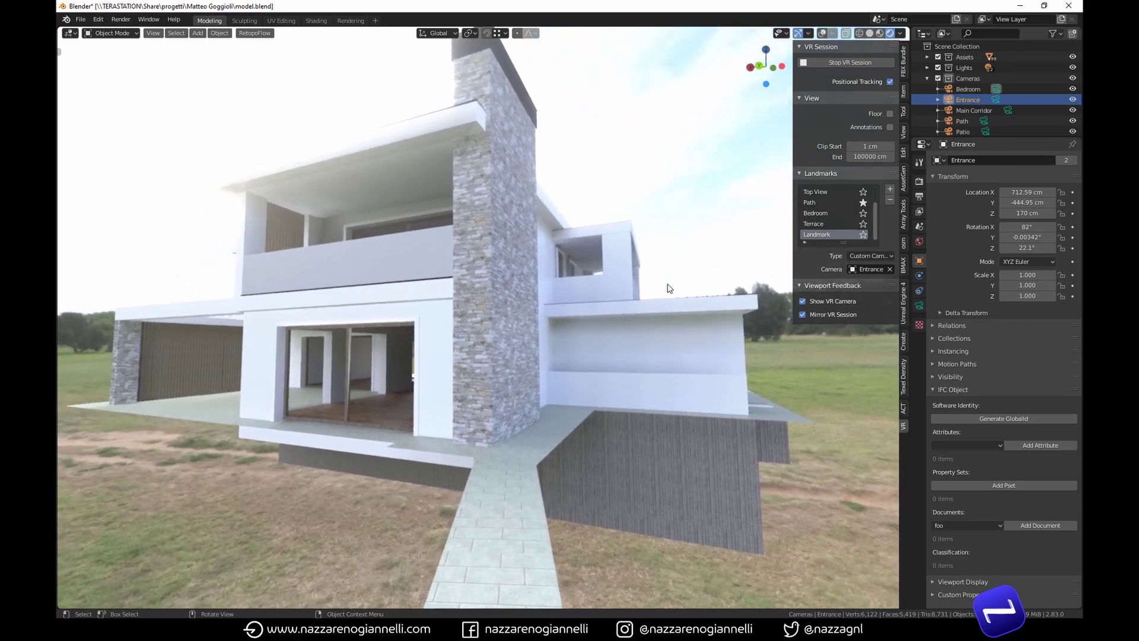
pyautogui.press('n')
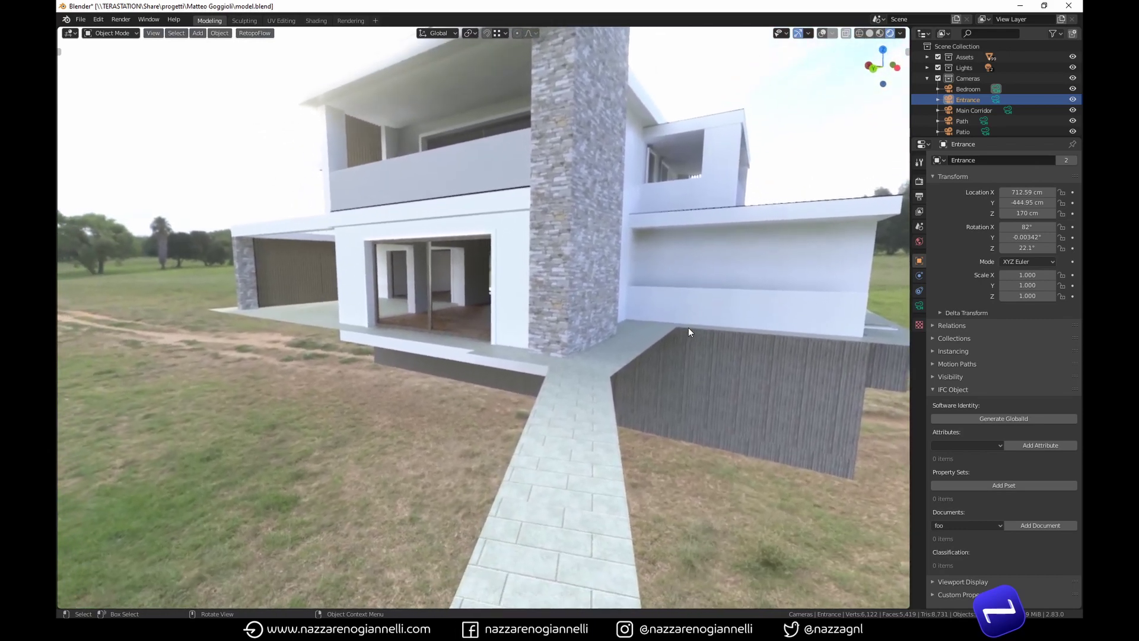
pyautogui.press('z')
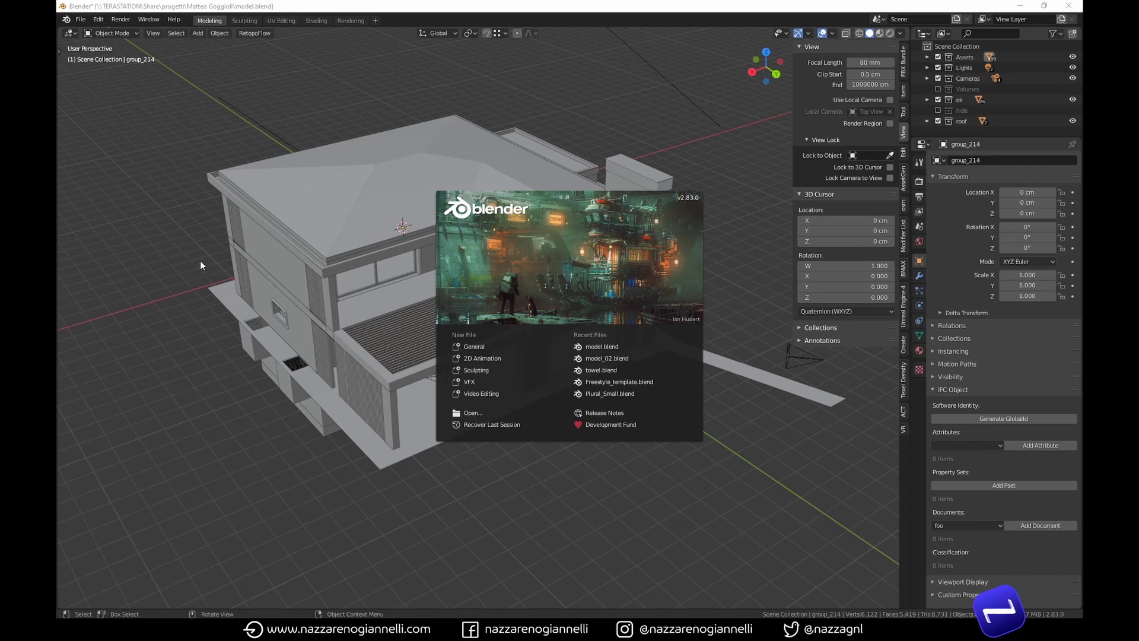
# Dismiss the splash screen and examine the house model from several sides
pyautogui.click(211, 378)
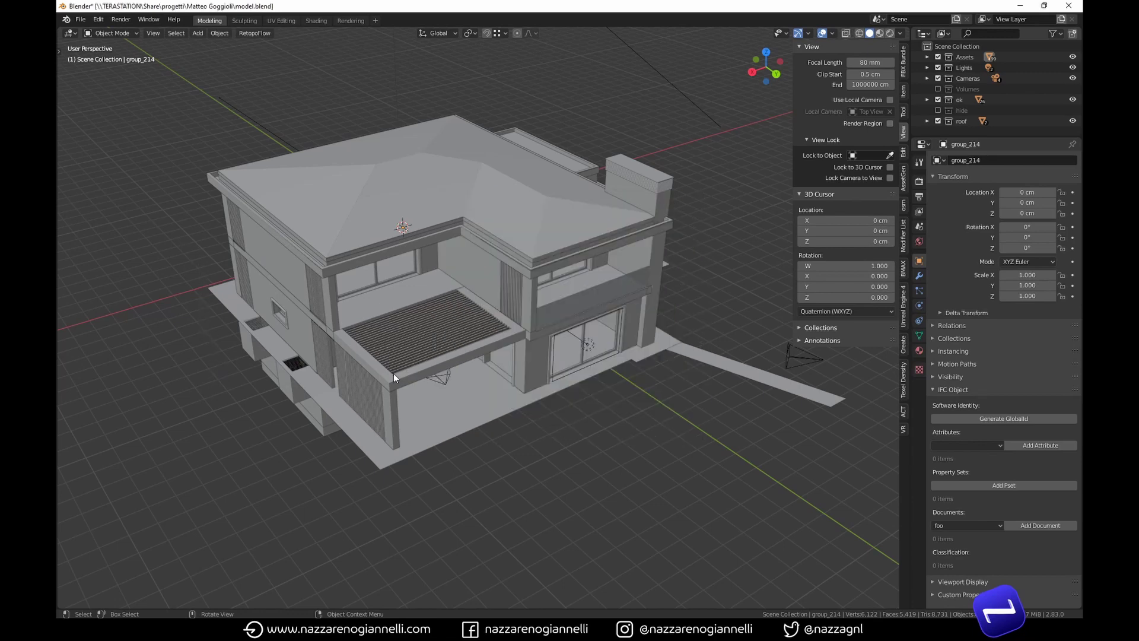
pyautogui.moveTo(393, 373); pyautogui.dragTo(386, 341, button='middle')
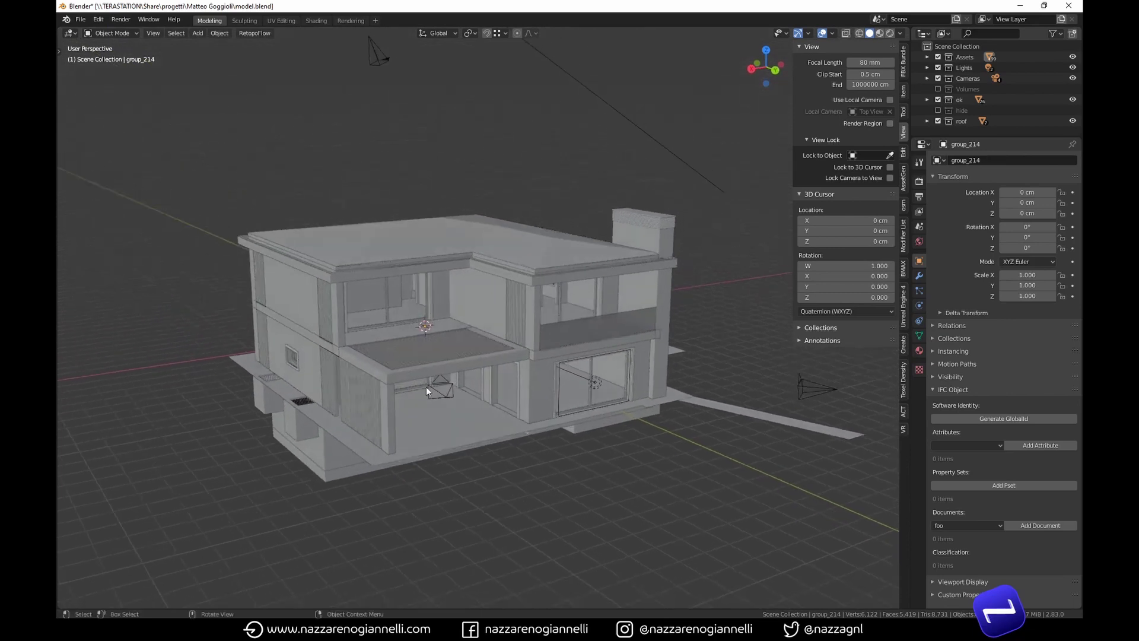
pyautogui.click(461, 436)
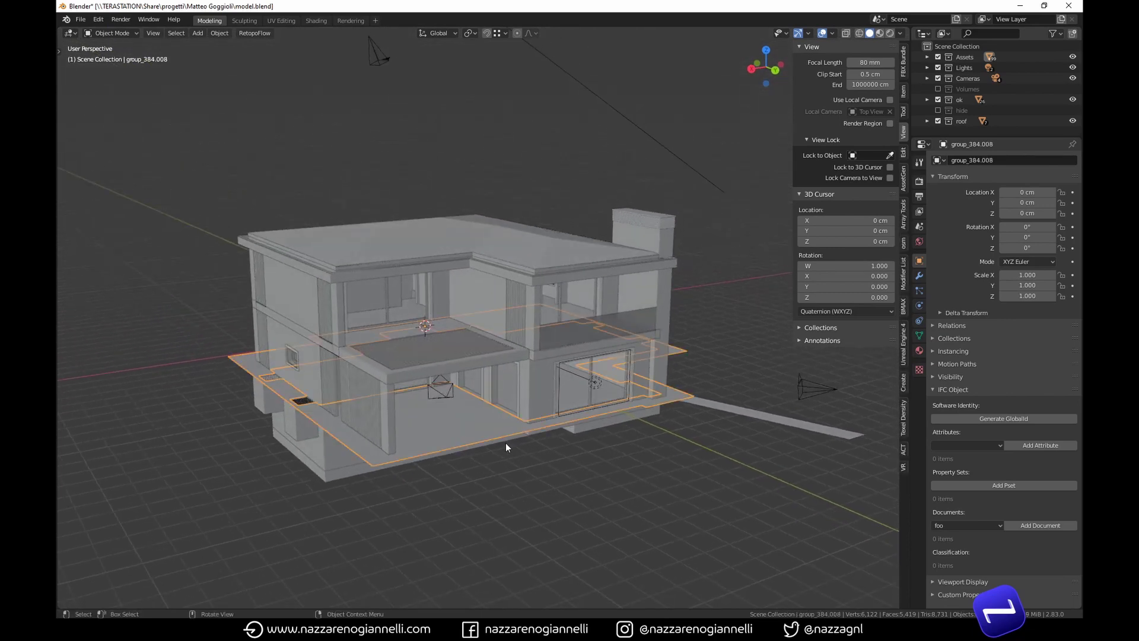
pyautogui.keyDown('shift'); pyautogui.moveTo(490, 439); pyautogui.dragTo(721, 401, button='middle'); pyautogui.keyUp('shift')
pyautogui.click(497, 423)
# Search the add-on preferences for "vr", review the VR Scene Inspection add-on's details, and close the preferences
pyautogui.click(99, 20)
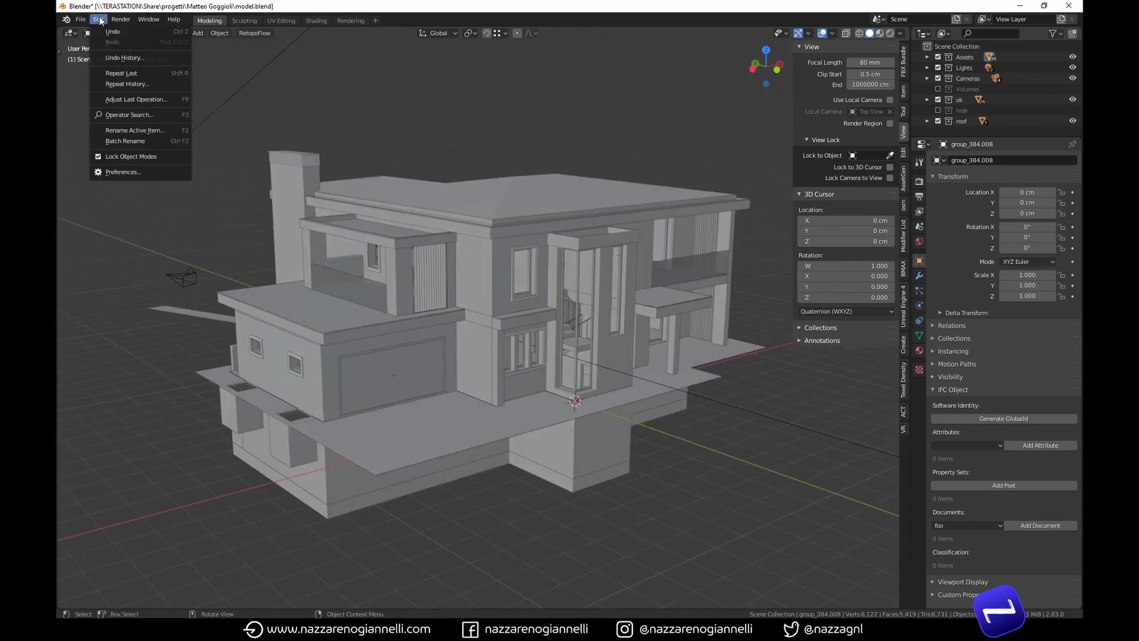
pyautogui.click(123, 172)
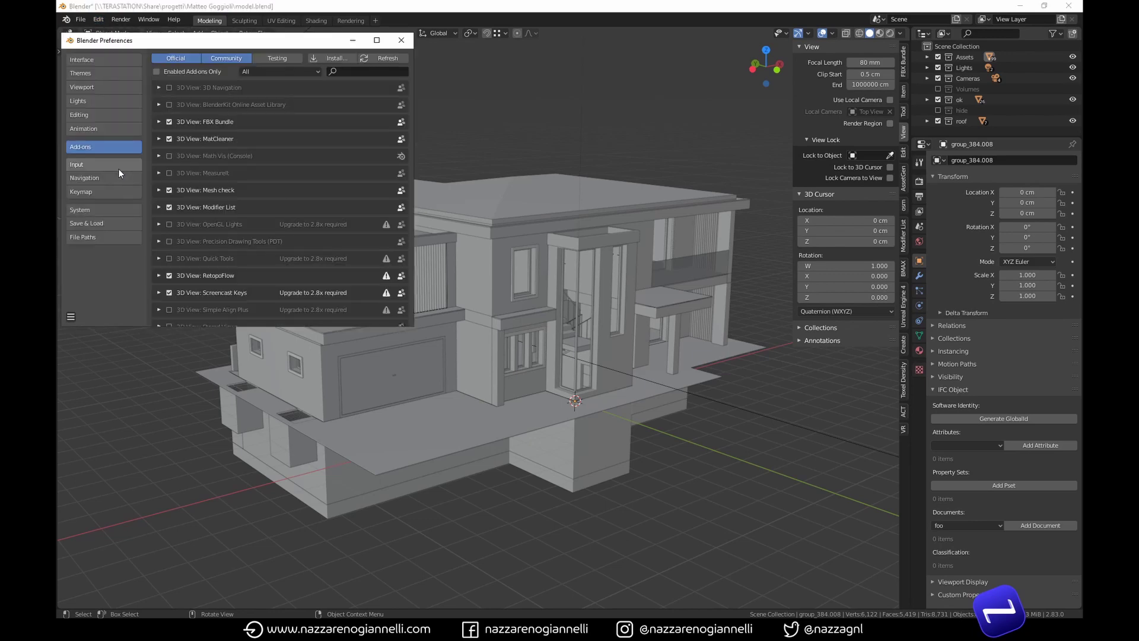
pyautogui.click(366, 72)
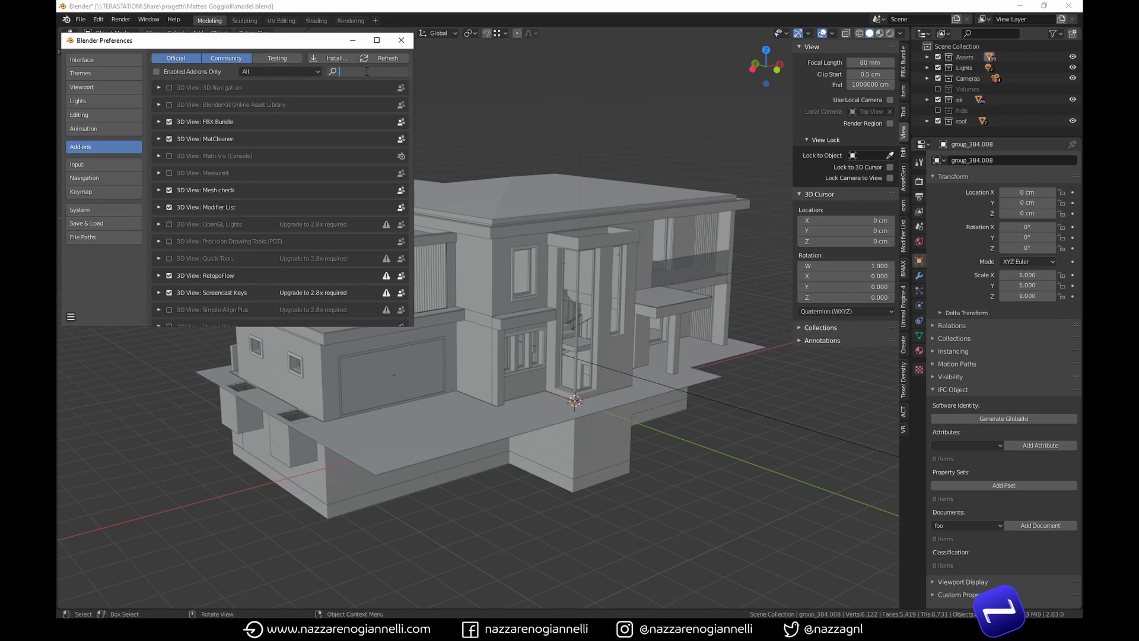
pyautogui.write('vr')
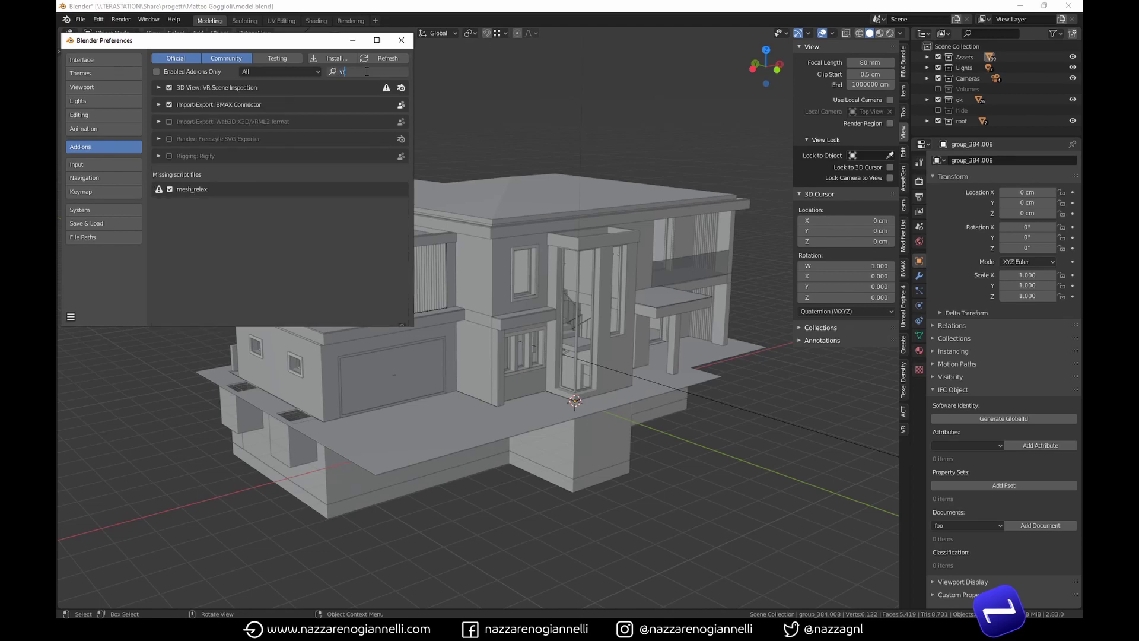
pyautogui.click(158, 88)
pyautogui.click(158, 88)
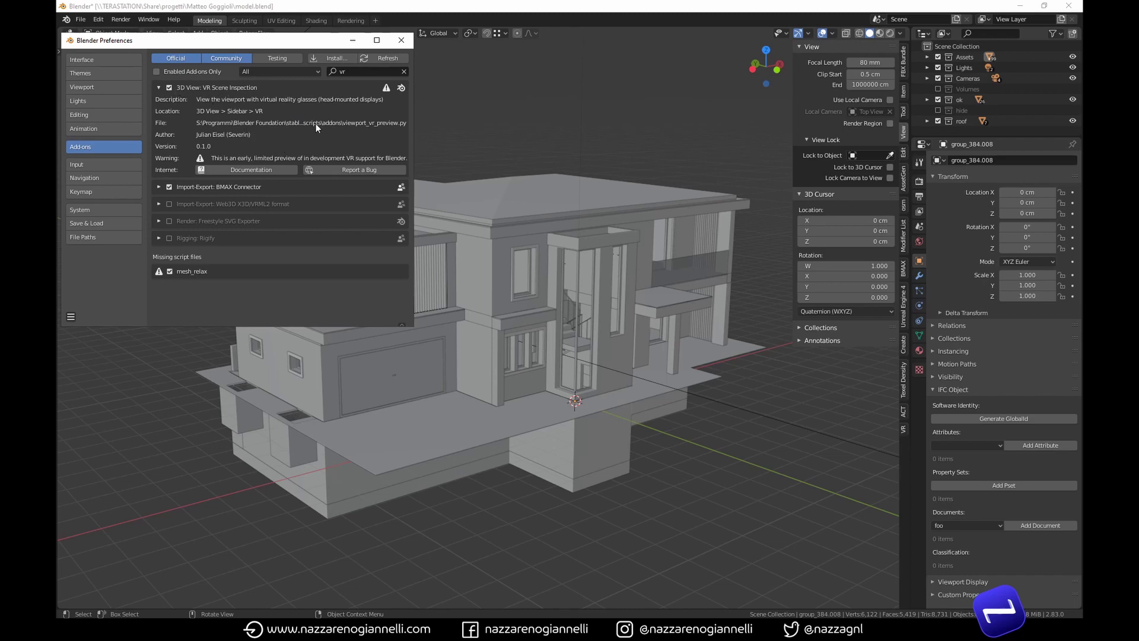
pyautogui.click(401, 39)
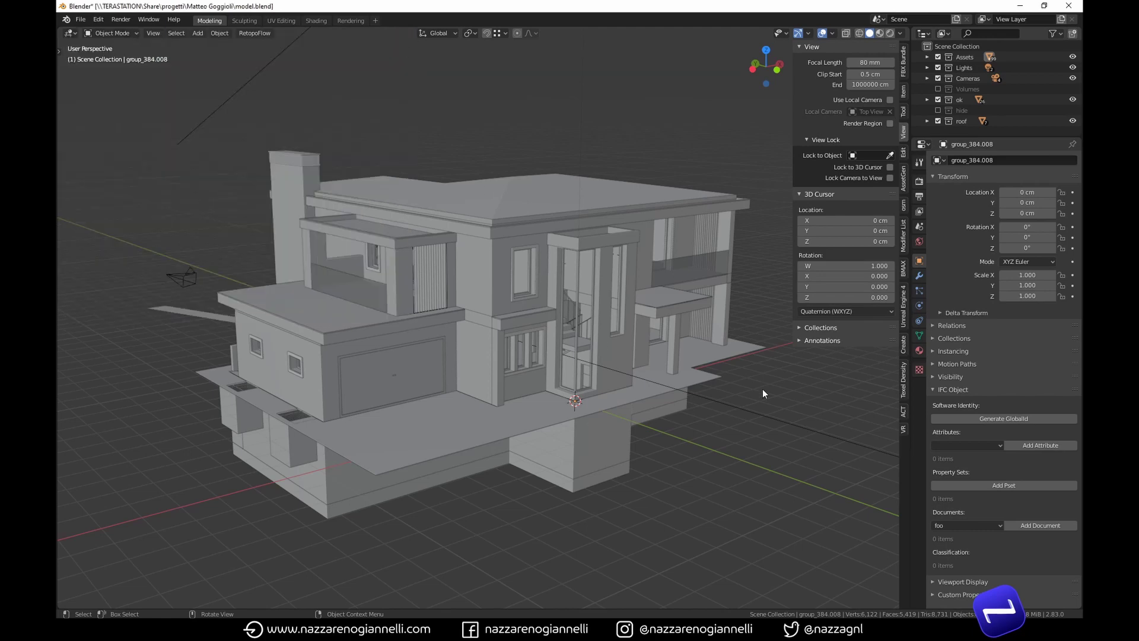
# Show the VR settings in the sidebar and enable Floor and Annotations for the VR view
pyautogui.click(902, 429)
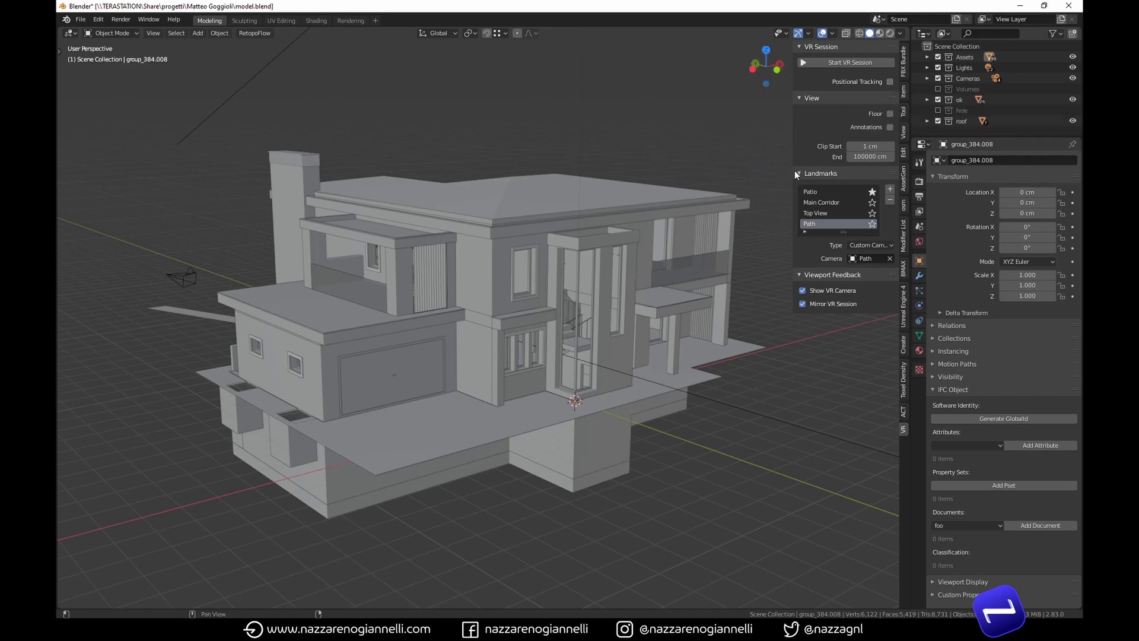
pyautogui.click(890, 113)
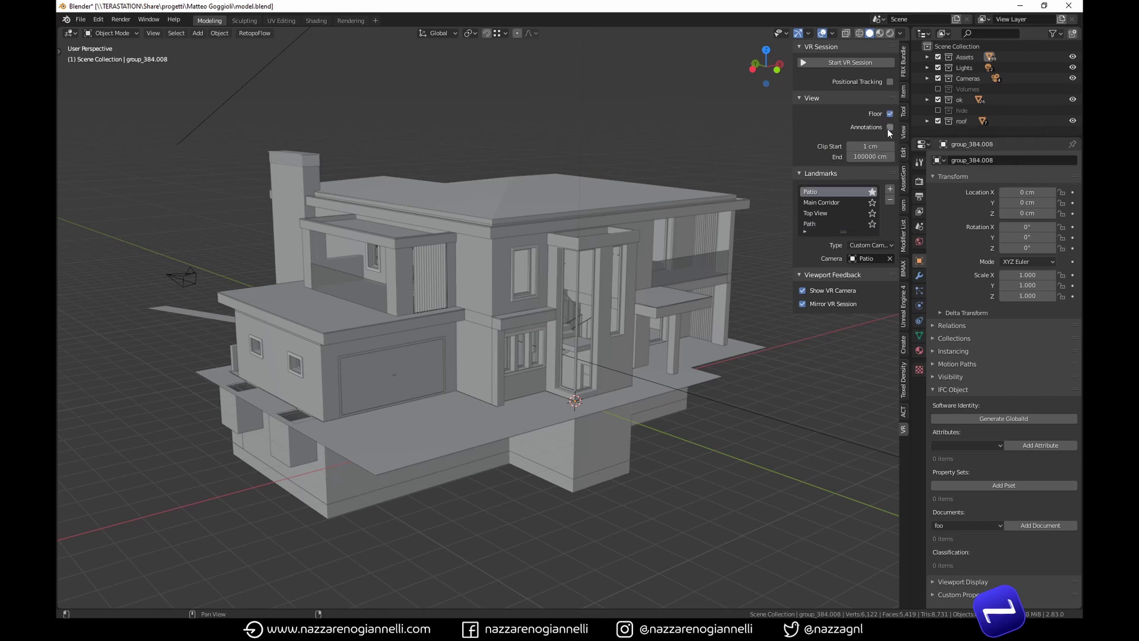
pyautogui.click(889, 128)
pyautogui.click(802, 304)
pyautogui.moveTo(293, 346); pyautogui.dragTo(461, 357, button='middle')
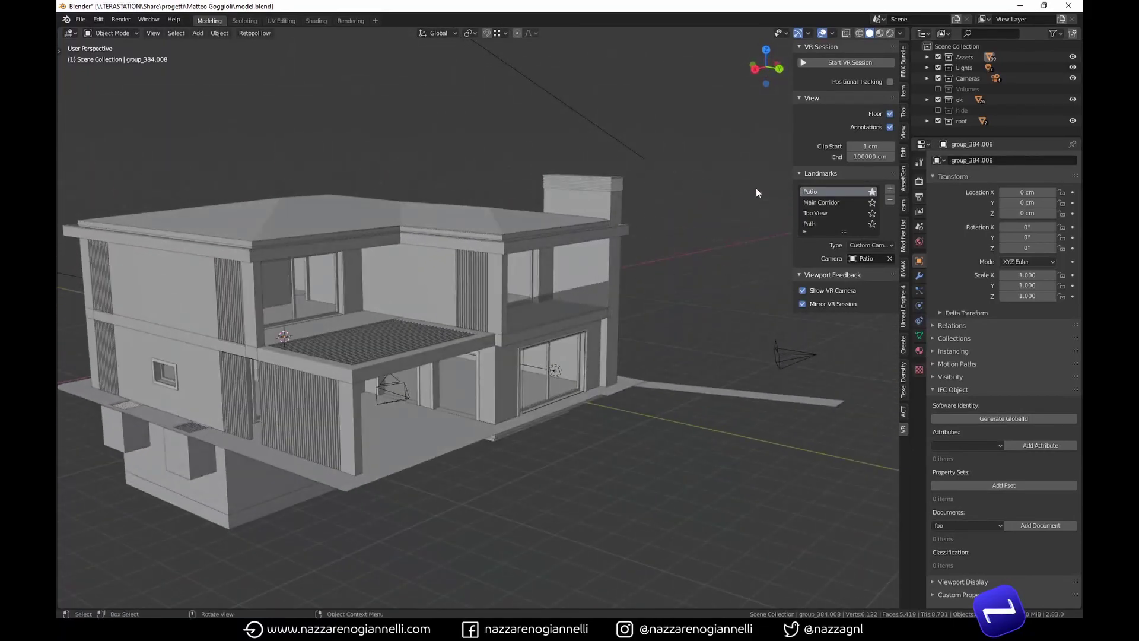
pyautogui.moveTo(692, 258); pyautogui.dragTo(521, 297, button='middle')
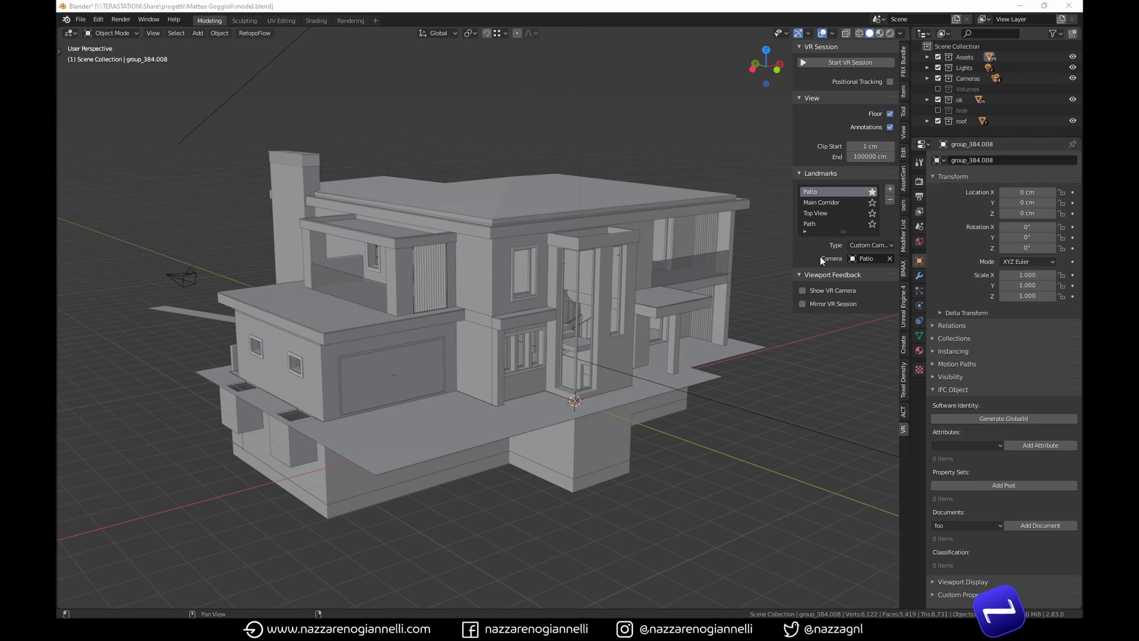
# Choose Custom Camera as the type of the Patio landmark
pyautogui.click(887, 244)
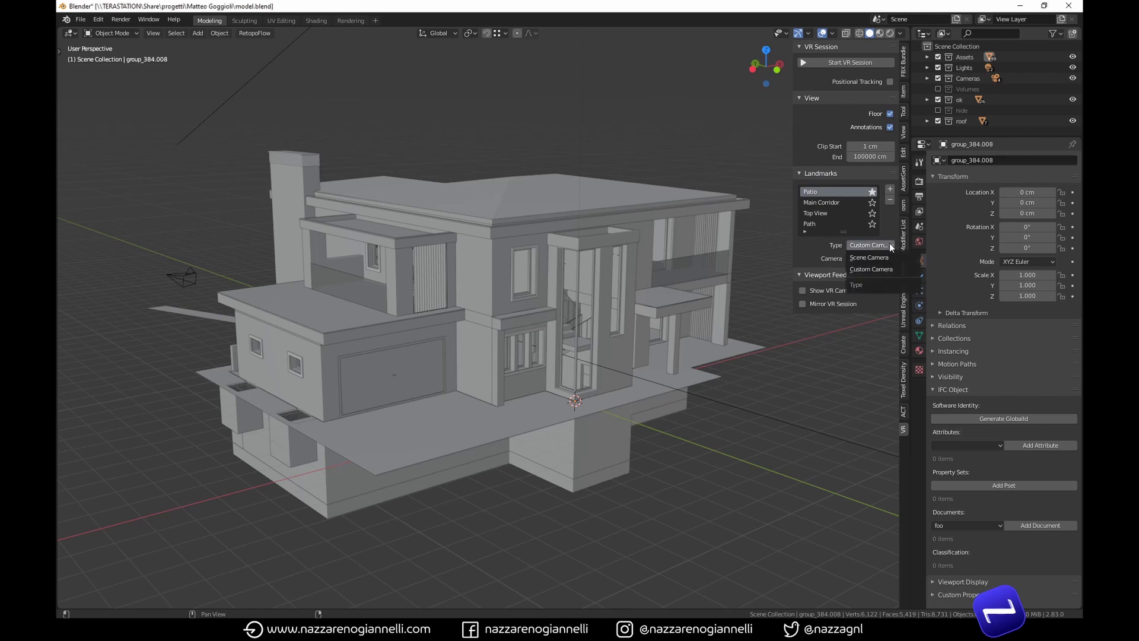
pyautogui.click(858, 244)
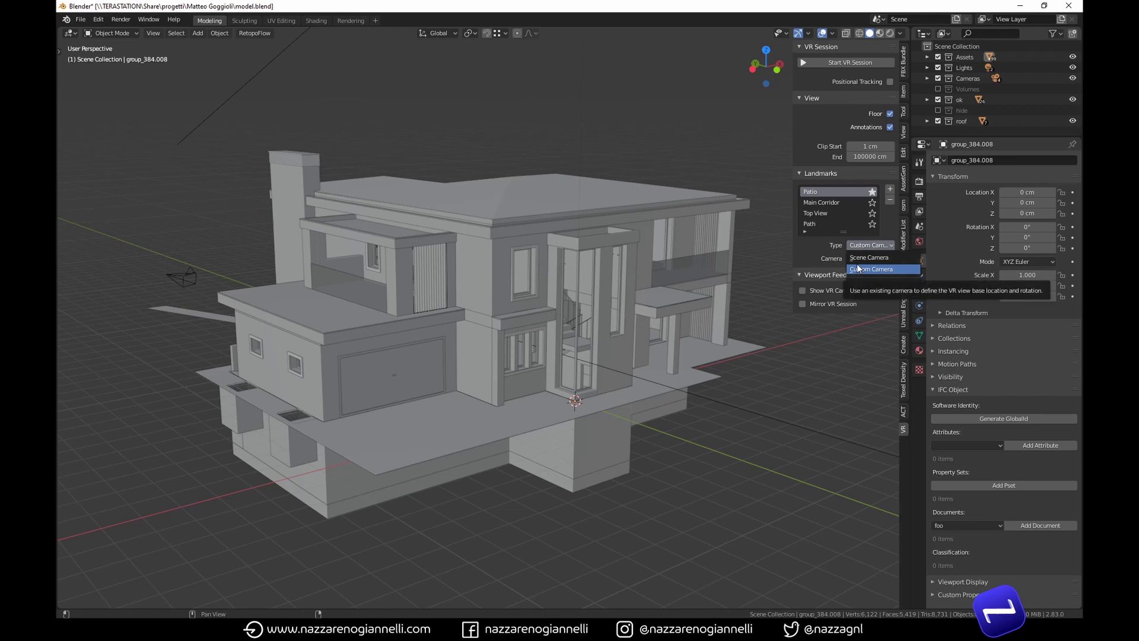
pyautogui.click(858, 268)
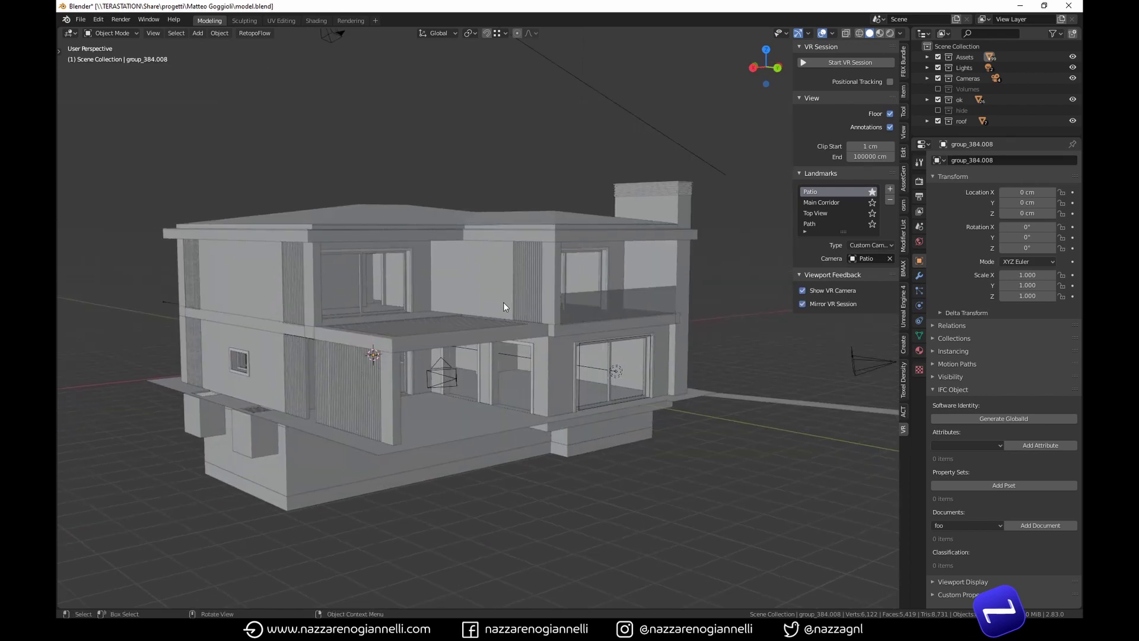
# Switch the viewport to Rendered shading and view the patio side of the house
pyautogui.press('z')
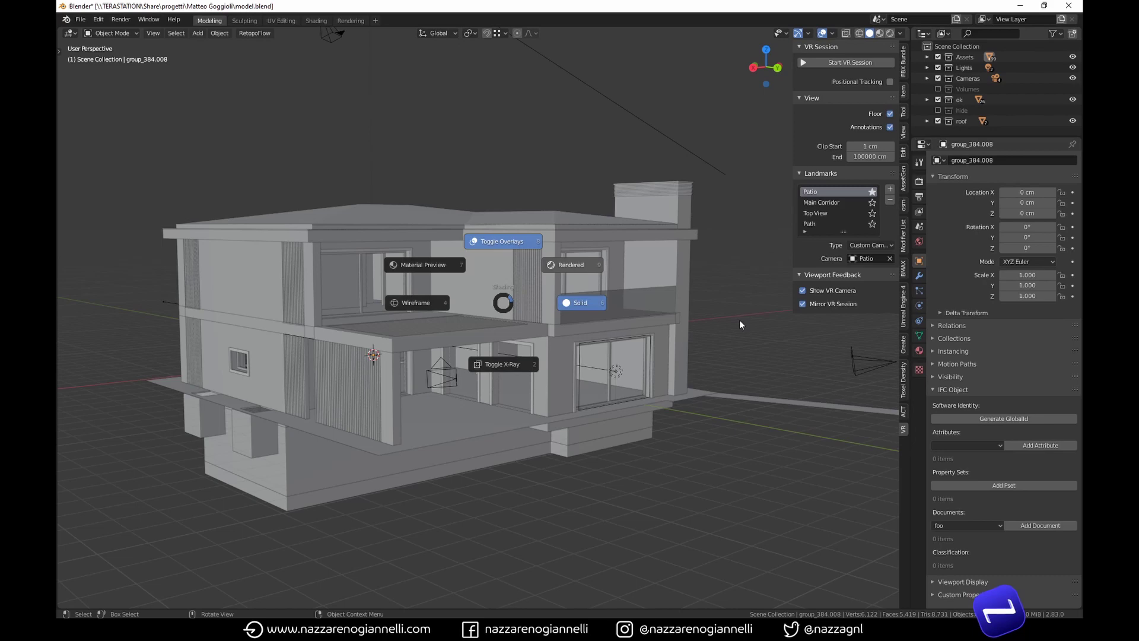
pyautogui.press('9')
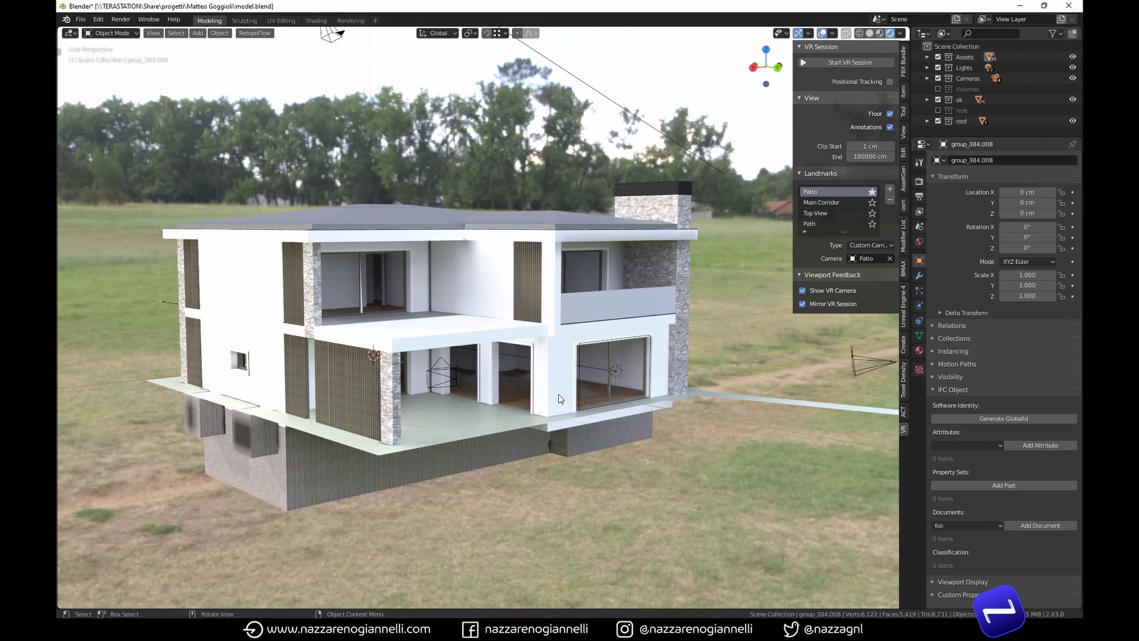
pyautogui.click(553, 372)
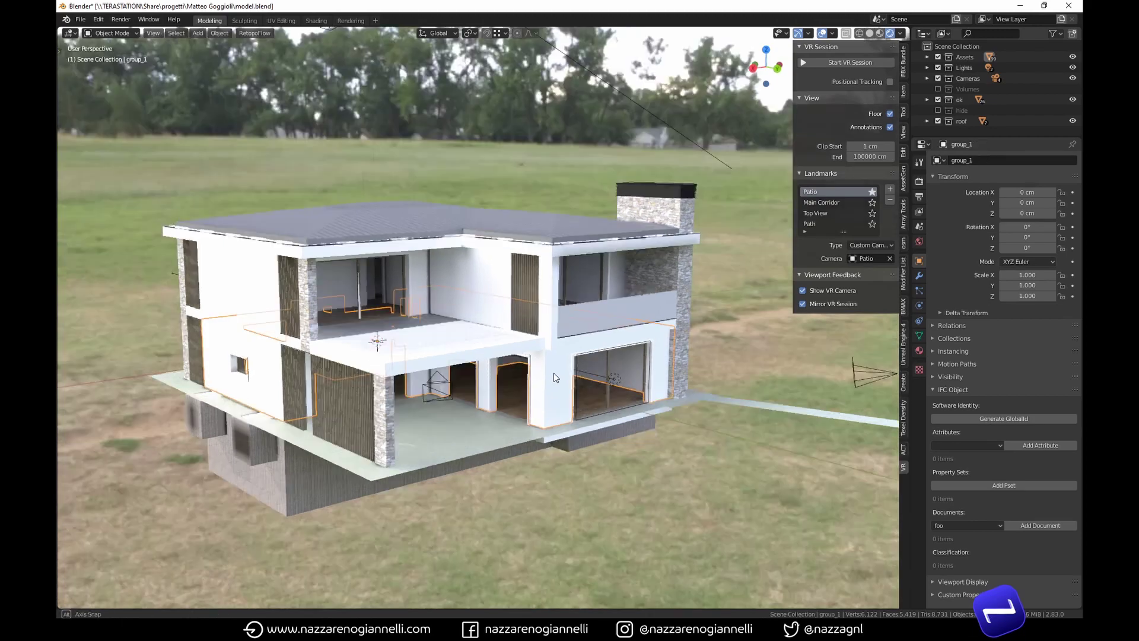
pyautogui.moveTo(554, 372); pyautogui.dragTo(499, 368, button='middle')
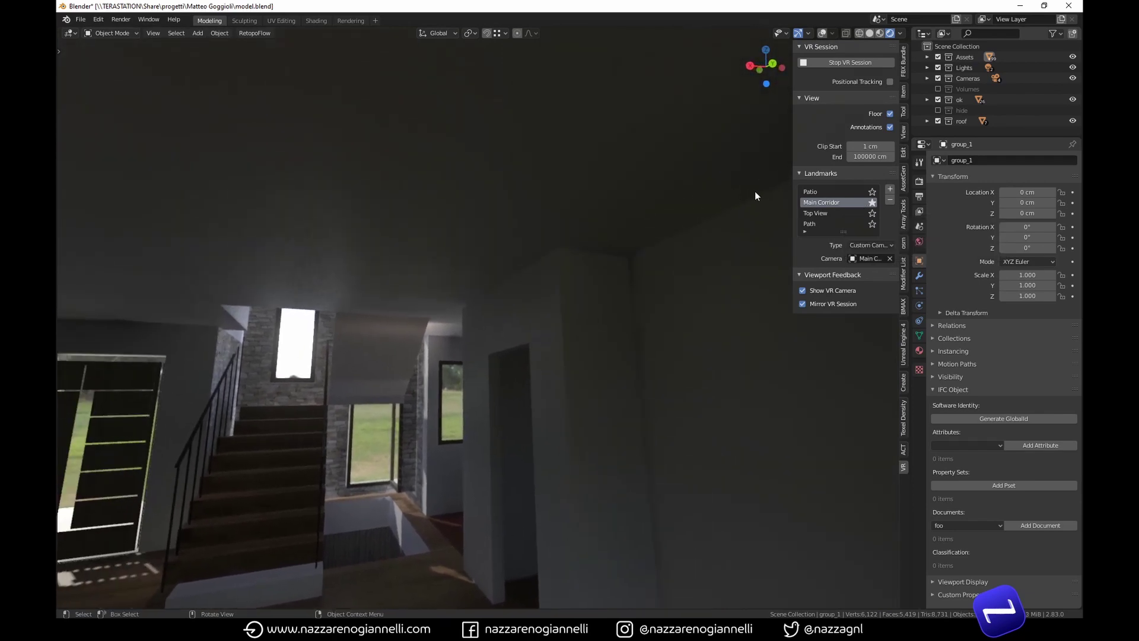
# Move the VR view to the Patio and Top View landmarks, and exclude the roof and Lights collections
pyautogui.click(872, 193)
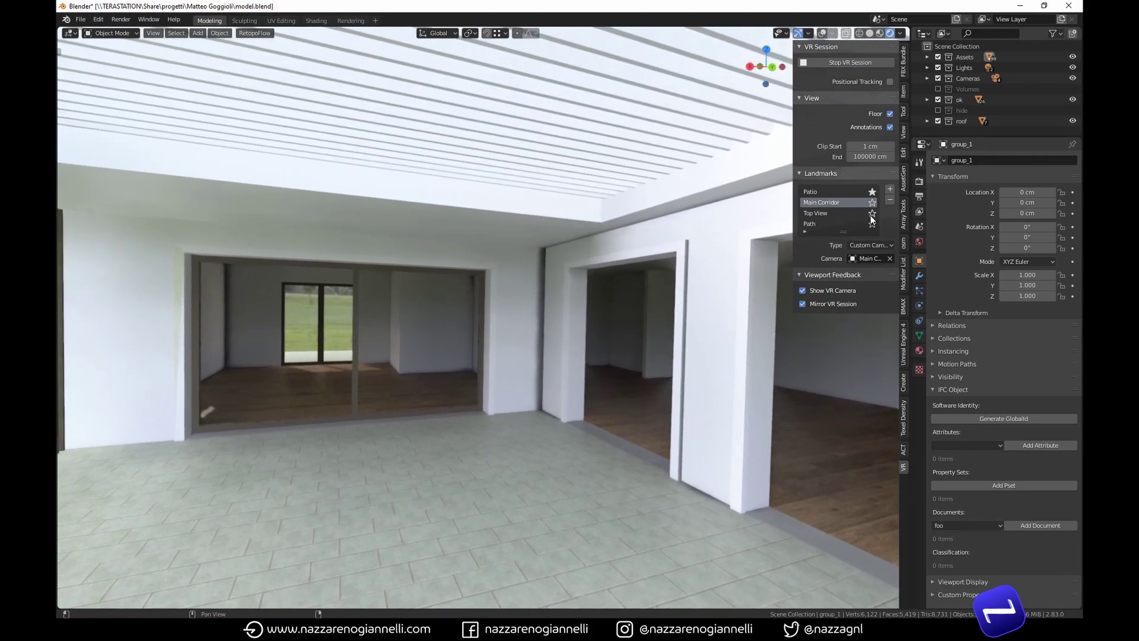
pyautogui.click(872, 213)
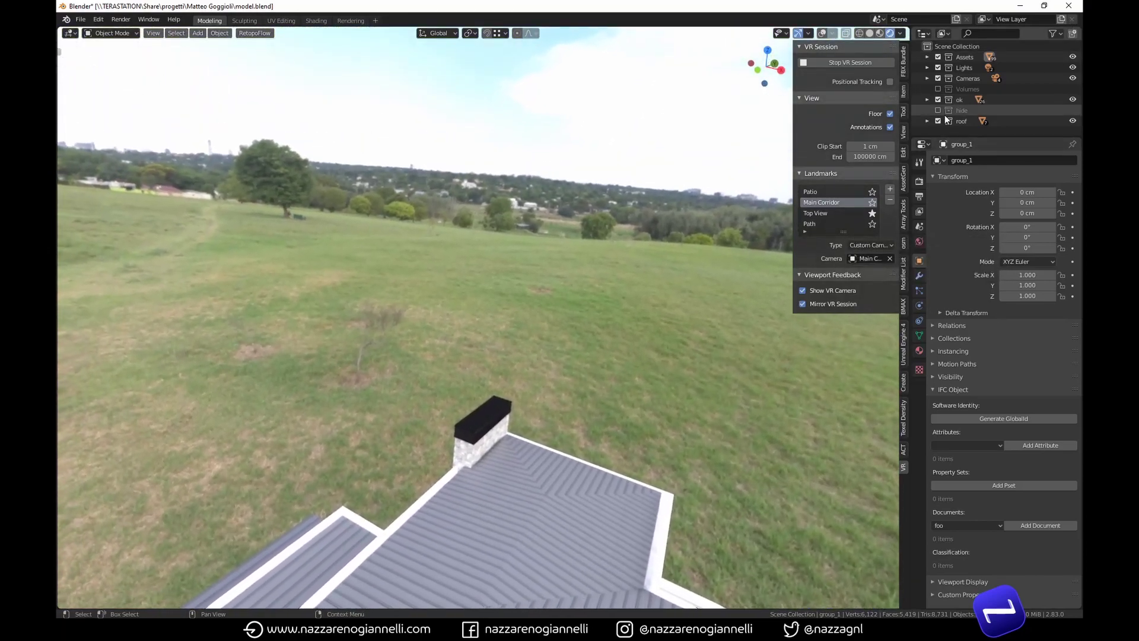
pyautogui.click(937, 121)
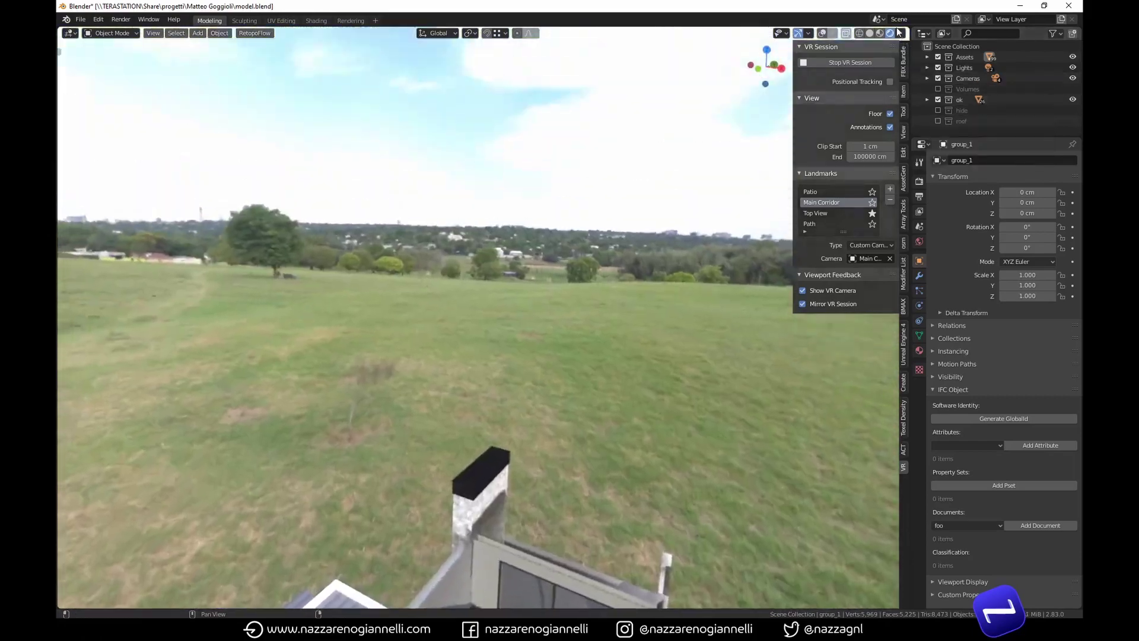
pyautogui.click(937, 68)
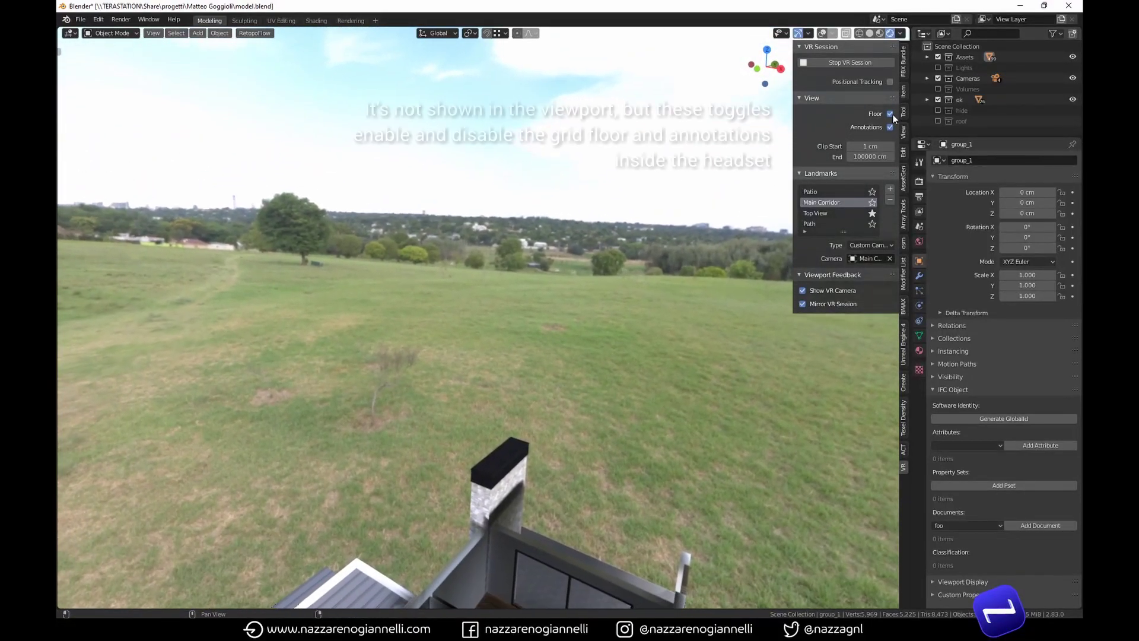
# Turn off Floor and Annotations for the VR view, and include the roof and Lights collections again
pyautogui.click(890, 114)
pyautogui.click(890, 127)
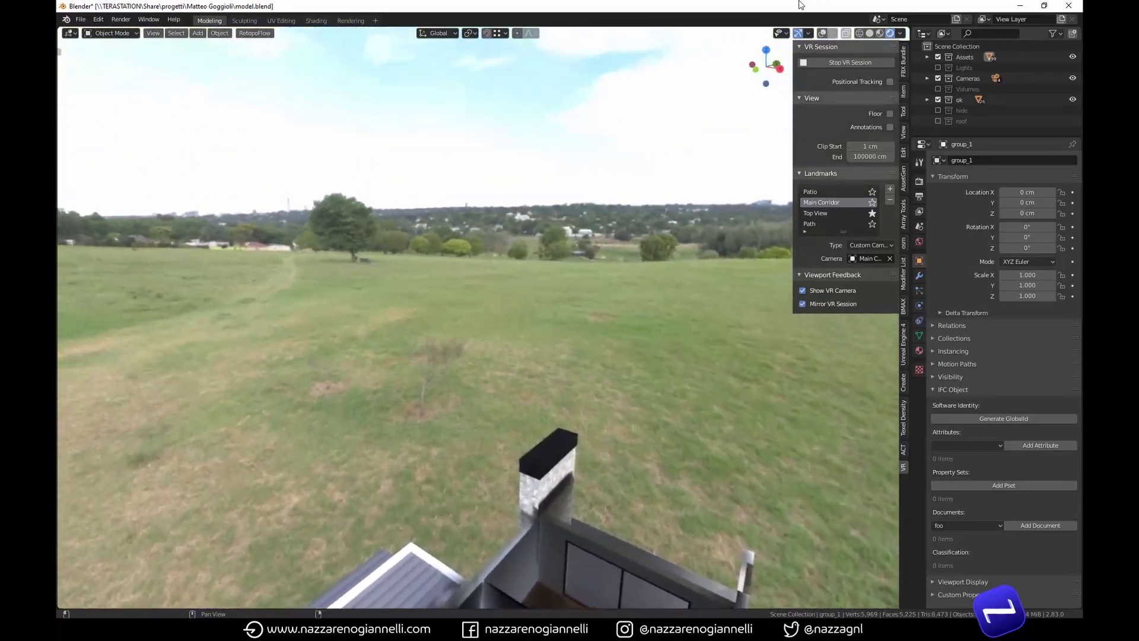
pyautogui.click(937, 121)
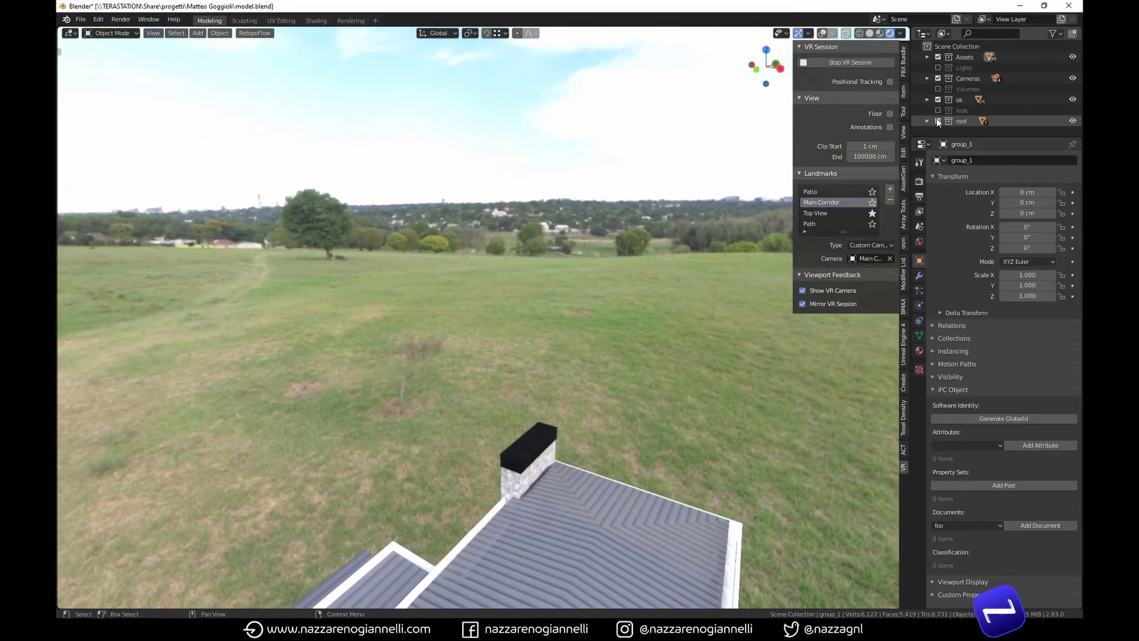
pyautogui.click(938, 68)
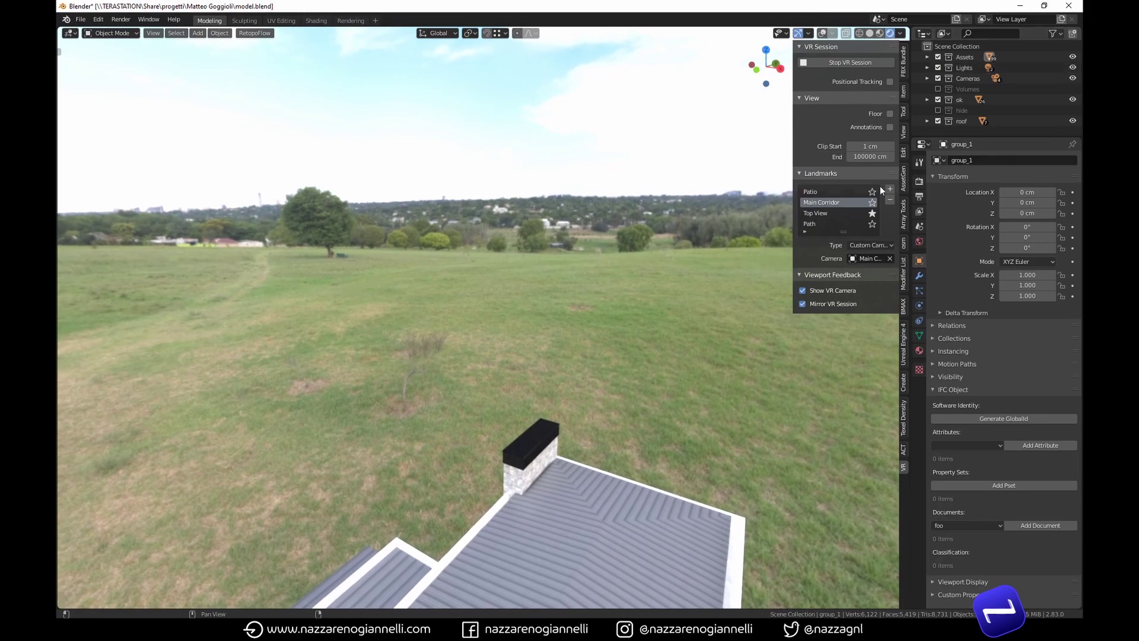
# Move the VR view to the Path landmark and on to the Main Corridor landmark
pyautogui.click(872, 224)
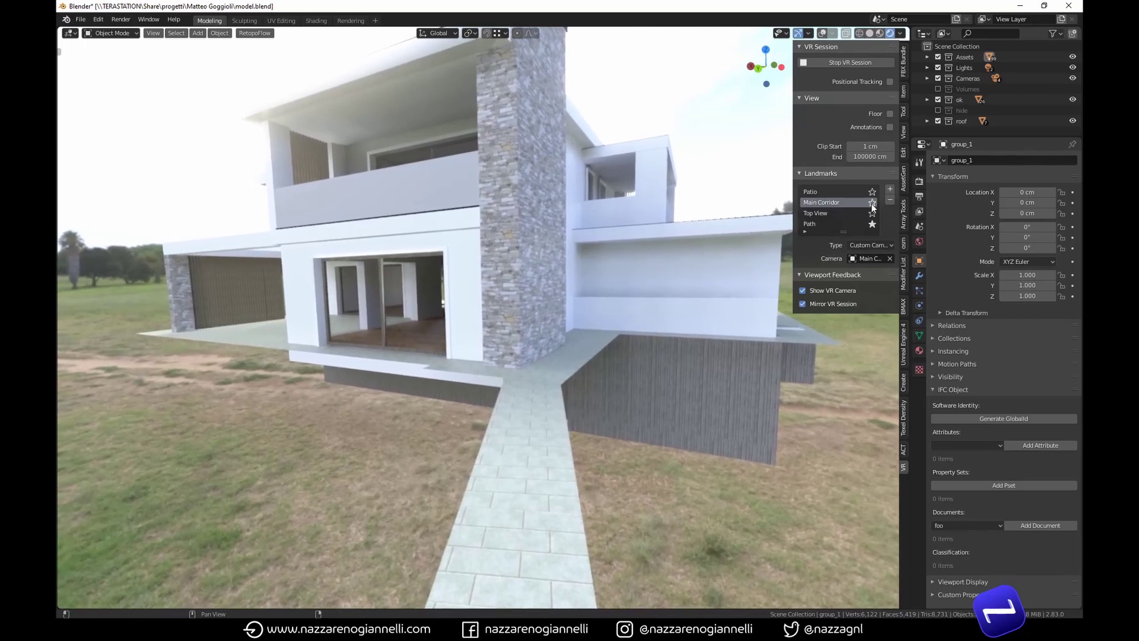
pyautogui.click(872, 202)
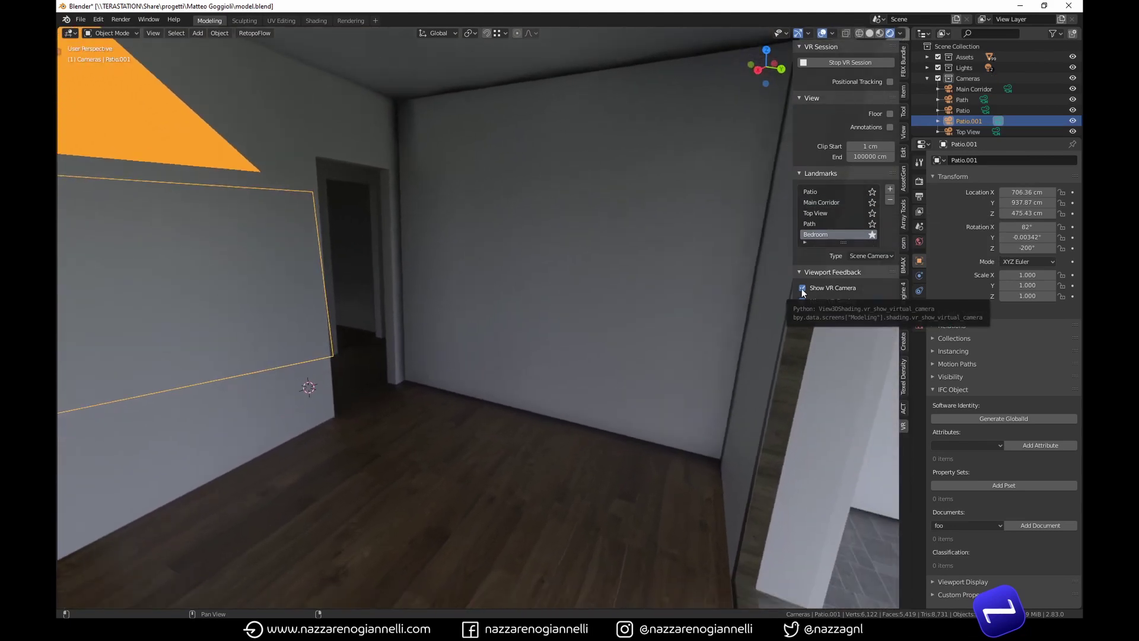
# Turn off Mirror VR Session, examine the VR camera at the bedroom from outside, and turn mirroring on again
pyautogui.click(803, 301)
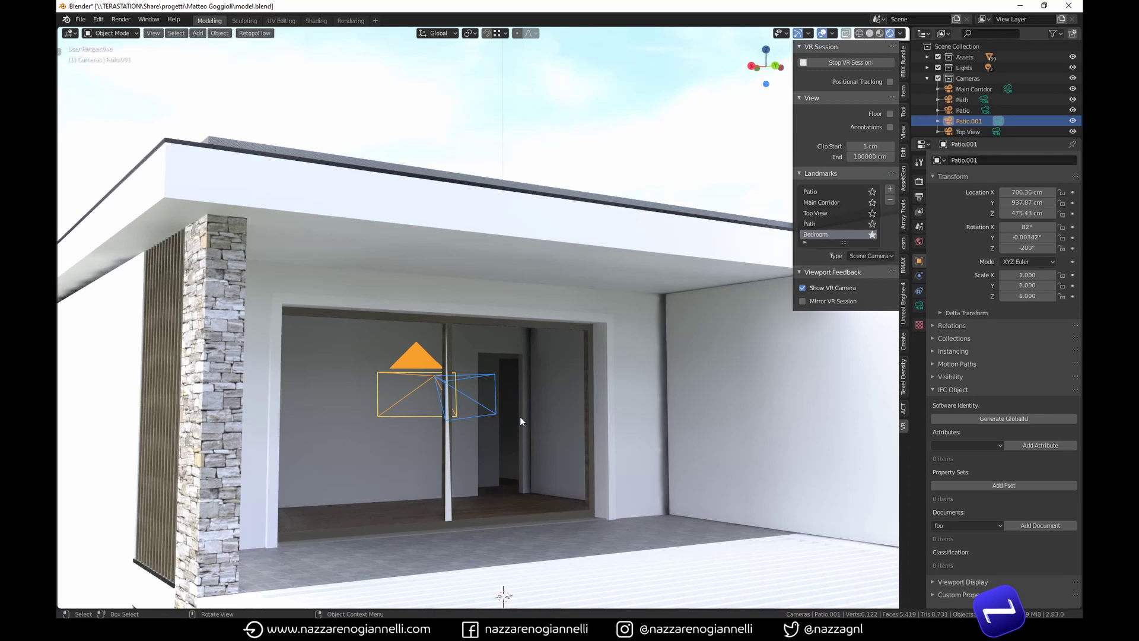
pyautogui.keyDown('ctrl'); pyautogui.moveTo(515, 410); pyautogui.dragTo(463, 416, button='middle'); pyautogui.keyUp('ctrl')
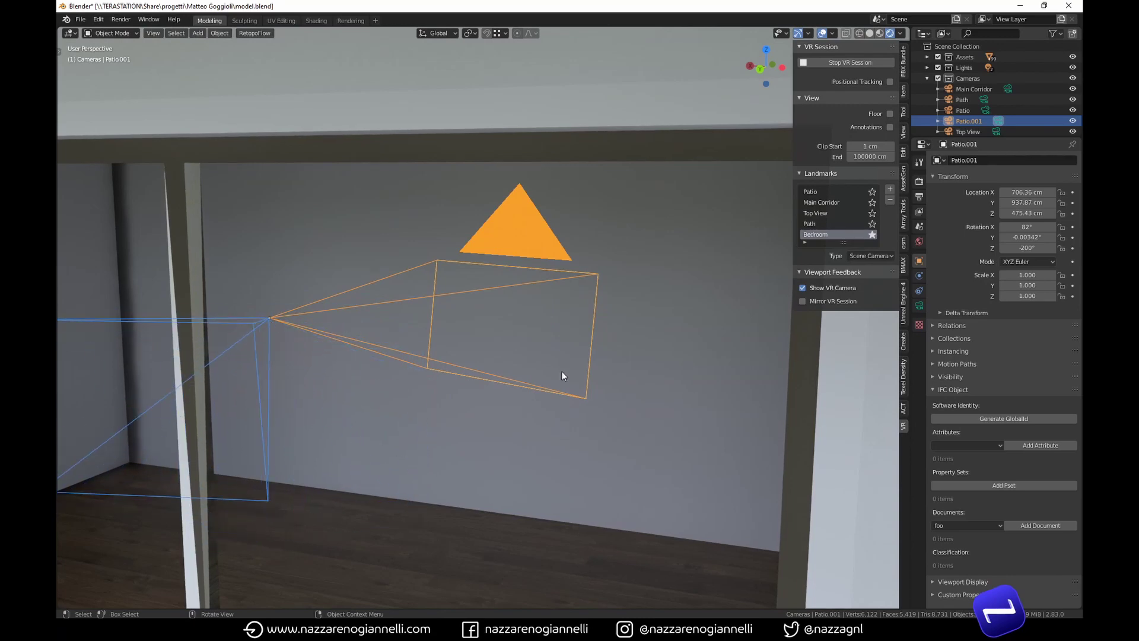
pyautogui.moveTo(539, 373); pyautogui.dragTo(663, 353, button='middle')
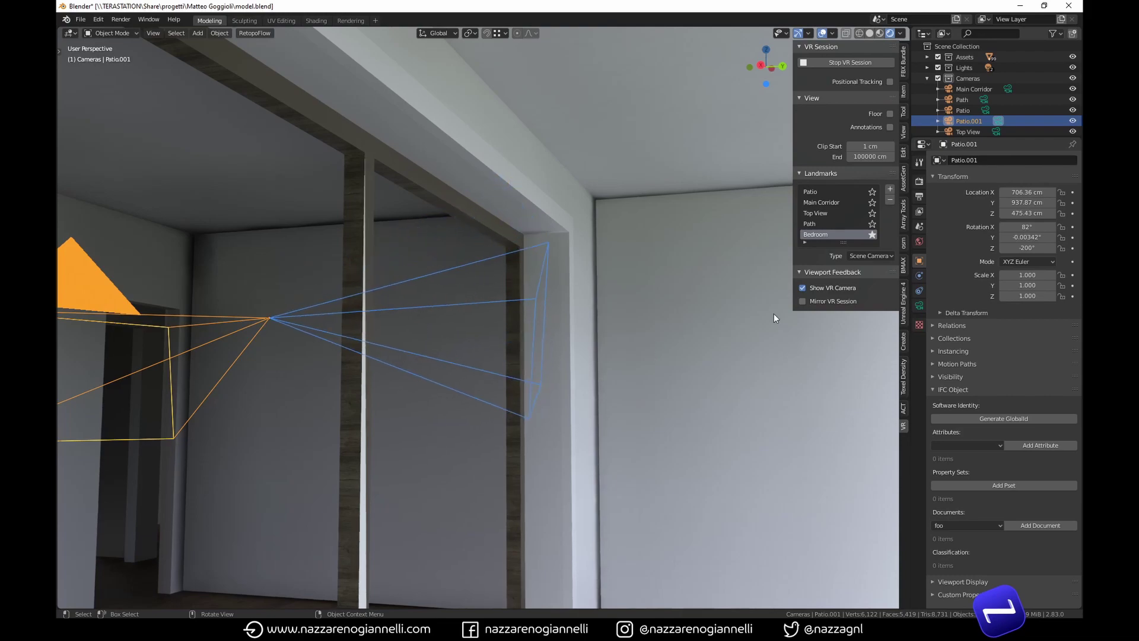
pyautogui.click(802, 301)
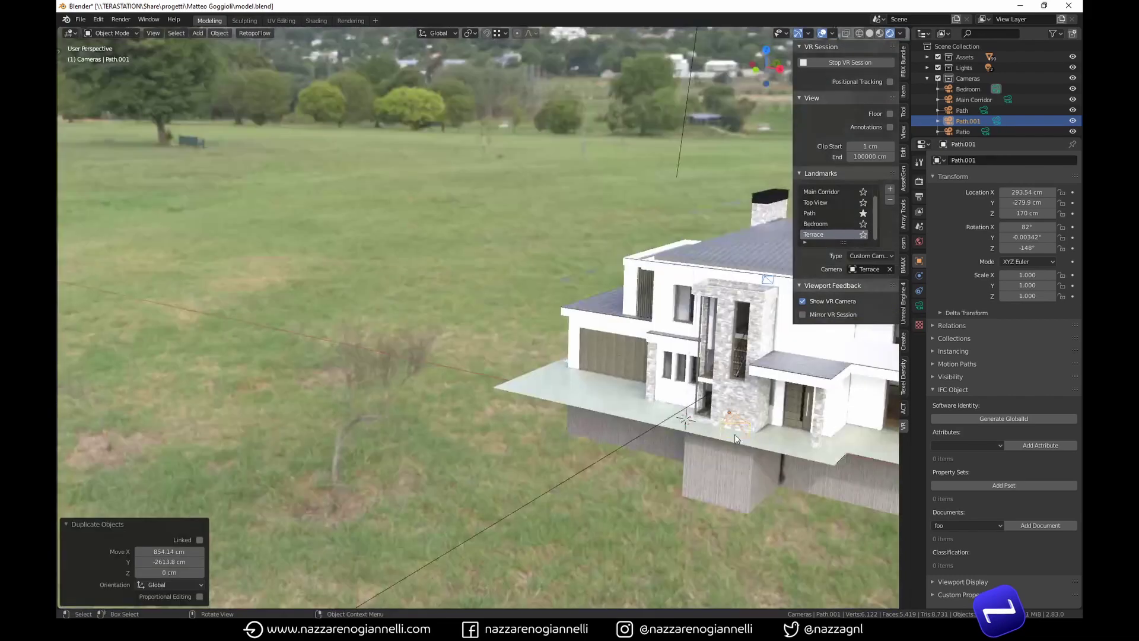
# Rotate the duplicated Path camera about 170° around the global Z axis so it faces the house
pyautogui.moveTo(734, 433); pyautogui.dragTo(547, 411, button='middle')
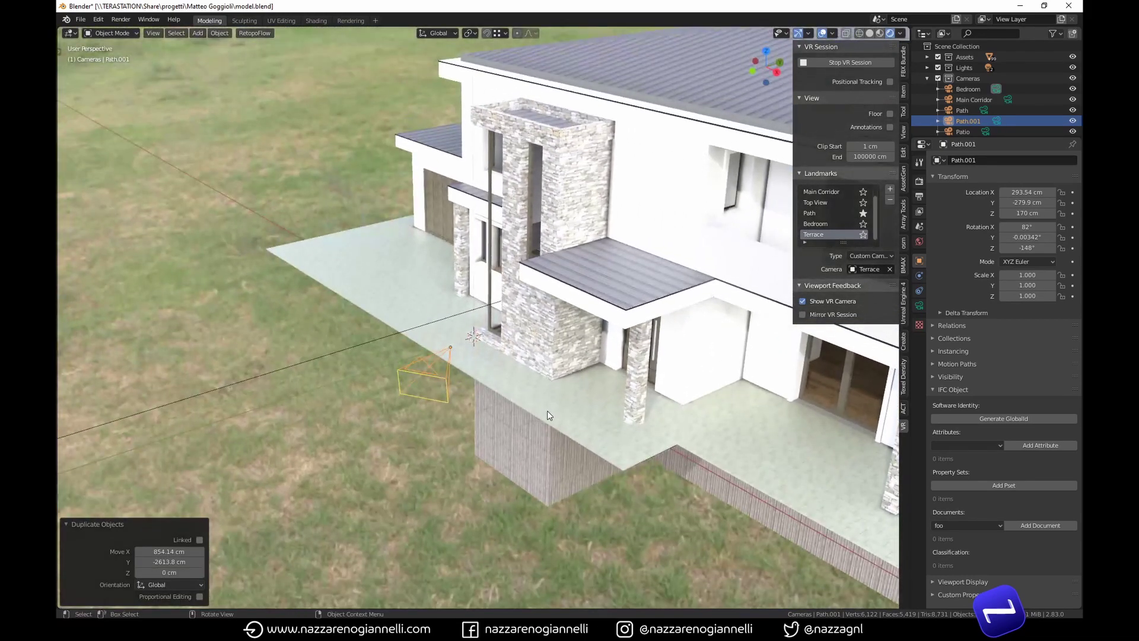
pyautogui.press('r')
pyautogui.press('z')
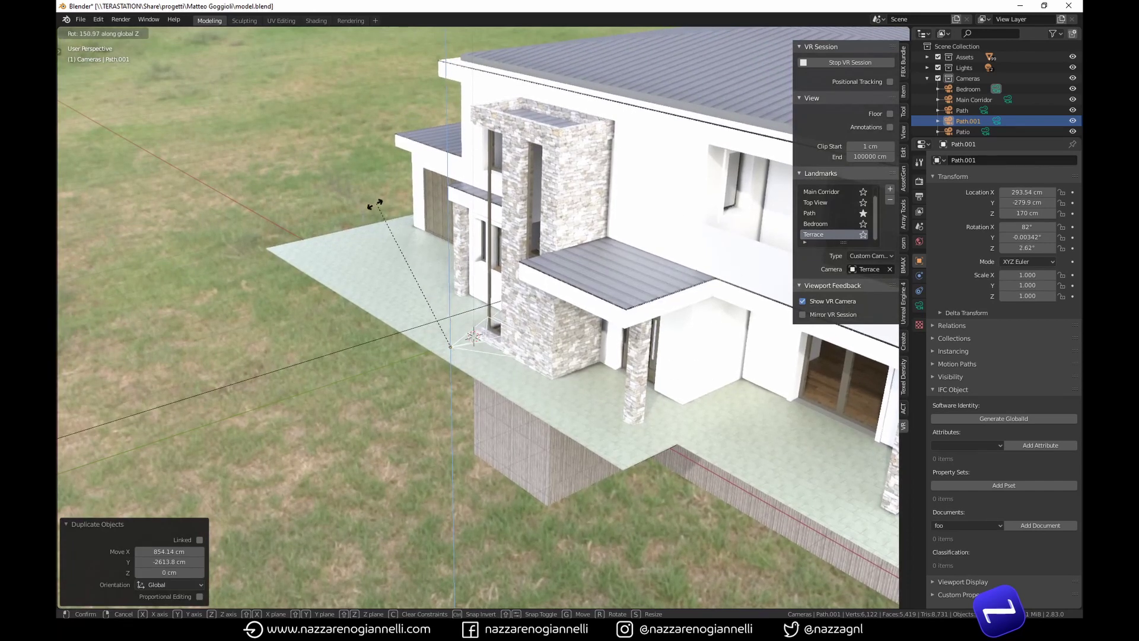
pyautogui.click(306, 212)
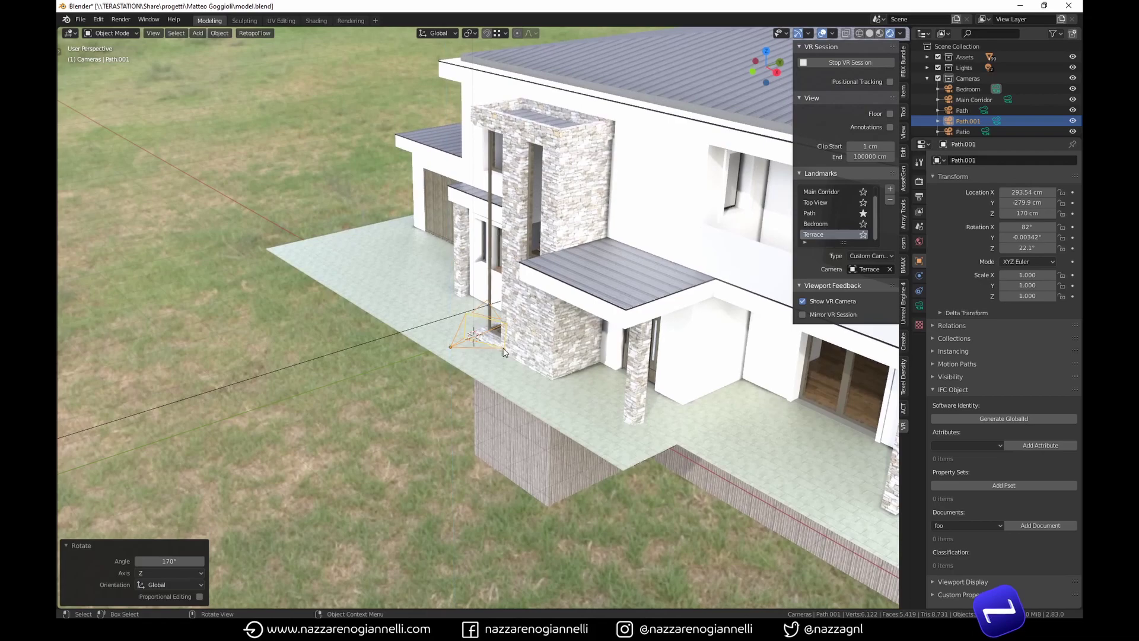
# Move the duplicated camera horizontally by about 330 cm in X and 139 cm in Y, keeping its height locked
pyautogui.moveTo(510, 385); pyautogui.dragTo(528, 406, button='middle')
pyautogui.press('g')
pyautogui.hotkey('shift', 'z')
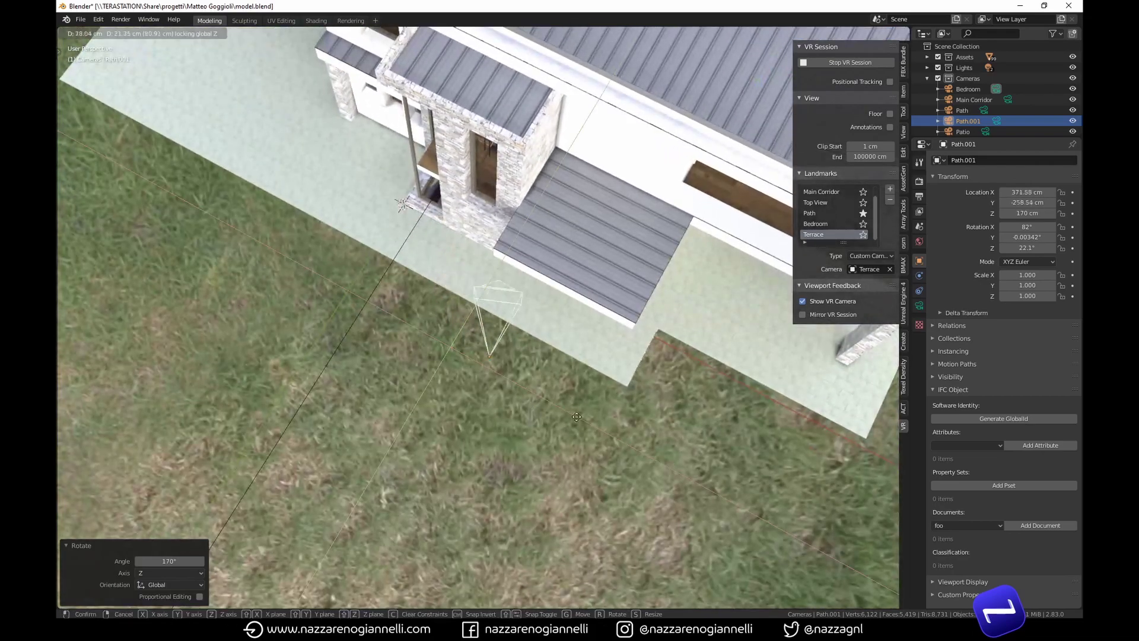
pyautogui.click(705, 427)
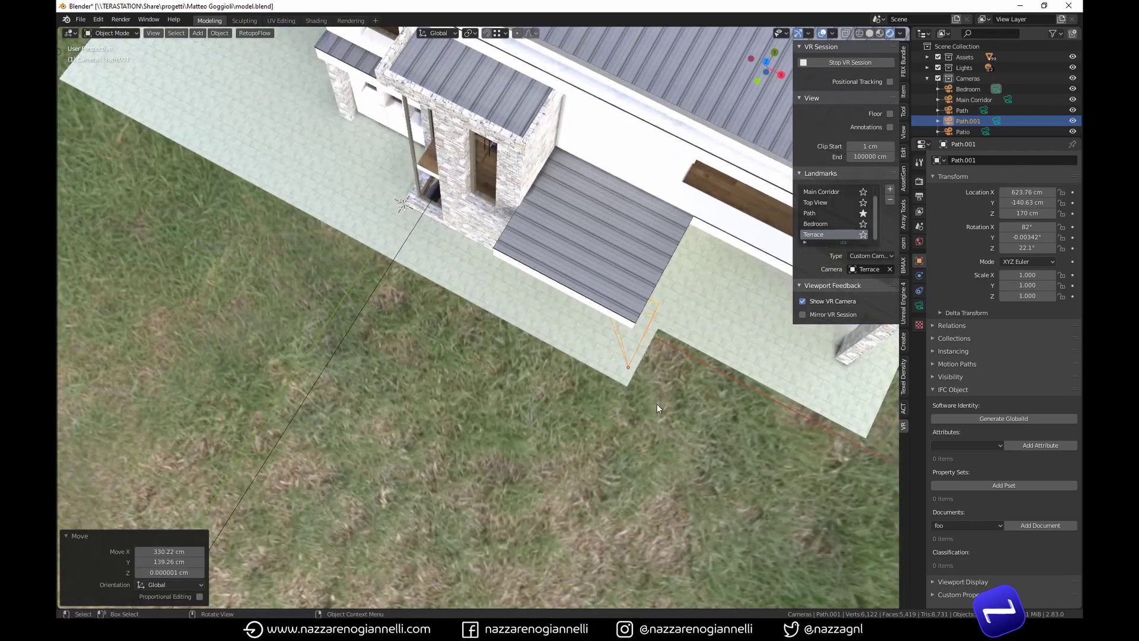
# Shift the camera horizontally by about 89 cm in X and -304 cm in Y, out in front of the entrance
pyautogui.moveTo(657, 403); pyautogui.dragTo(713, 303, button='middle')
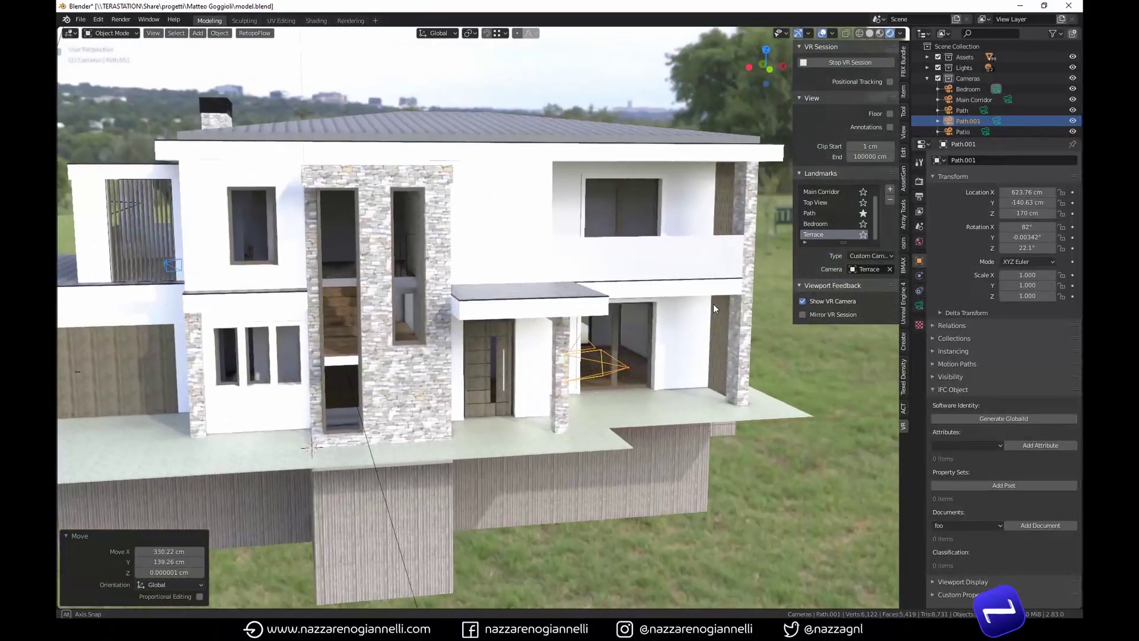
pyautogui.press('g')
pyautogui.hotkey('shift', 'z')
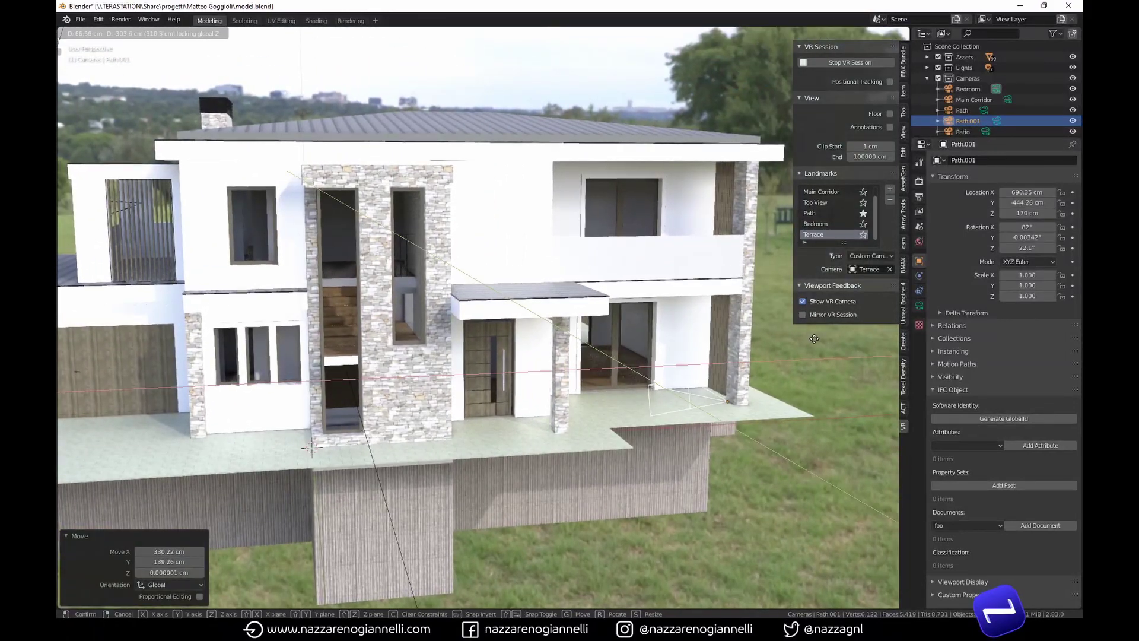
pyautogui.click(825, 338)
# Rename the duplicated camera Path.001 as Entrance
pyautogui.moveTo(740, 372); pyautogui.dragTo(752, 367, button='middle')
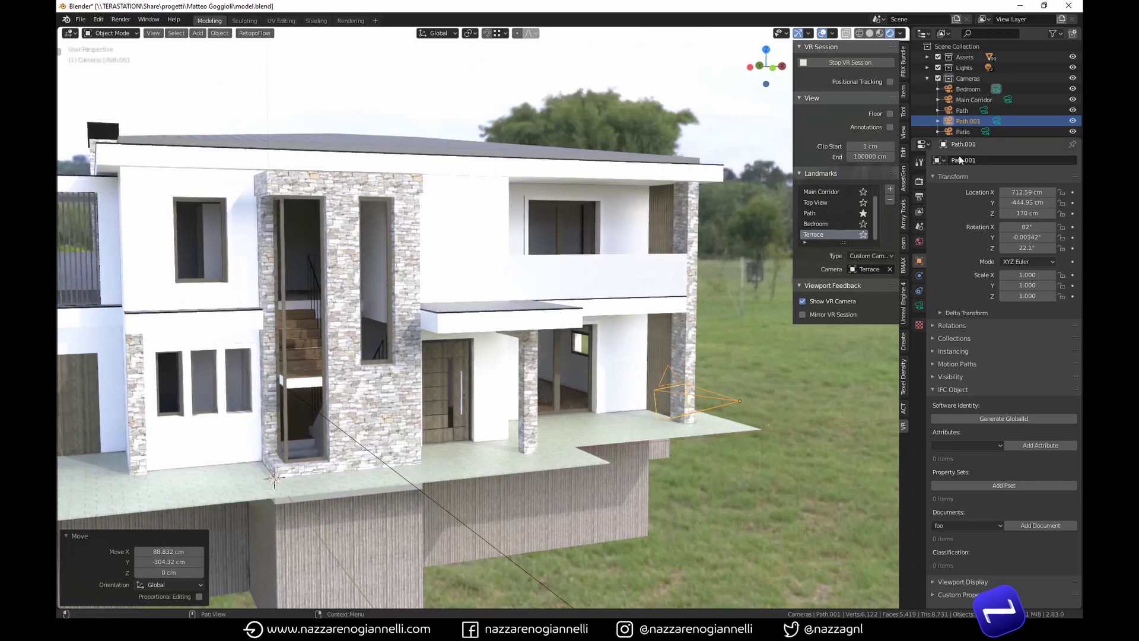
pyautogui.doubleClick(962, 123)
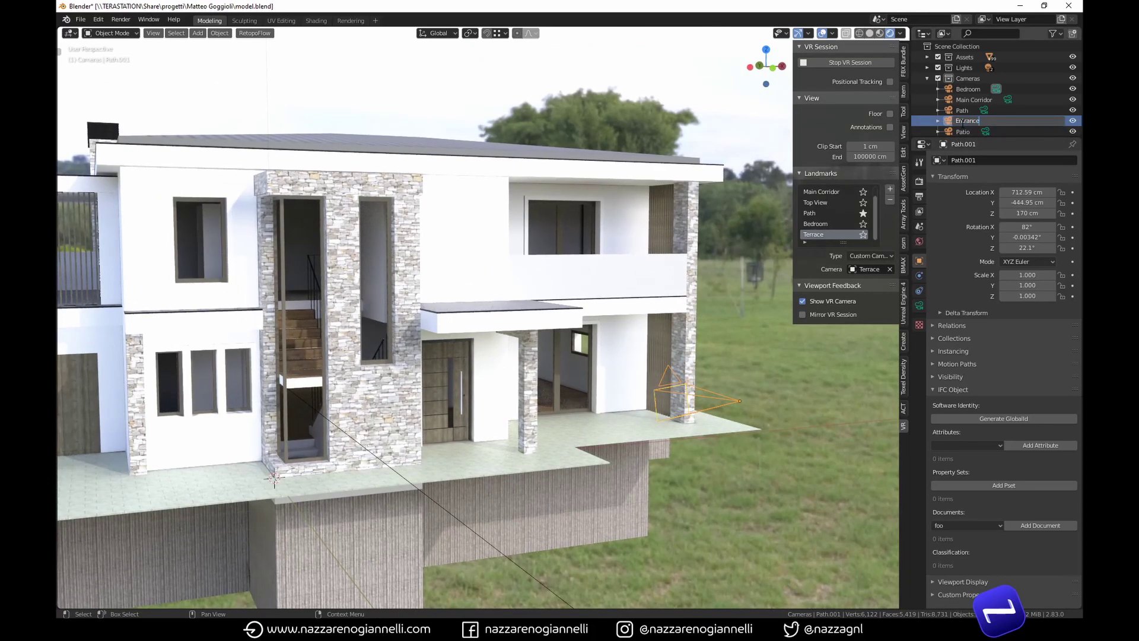
pyautogui.press('Return')
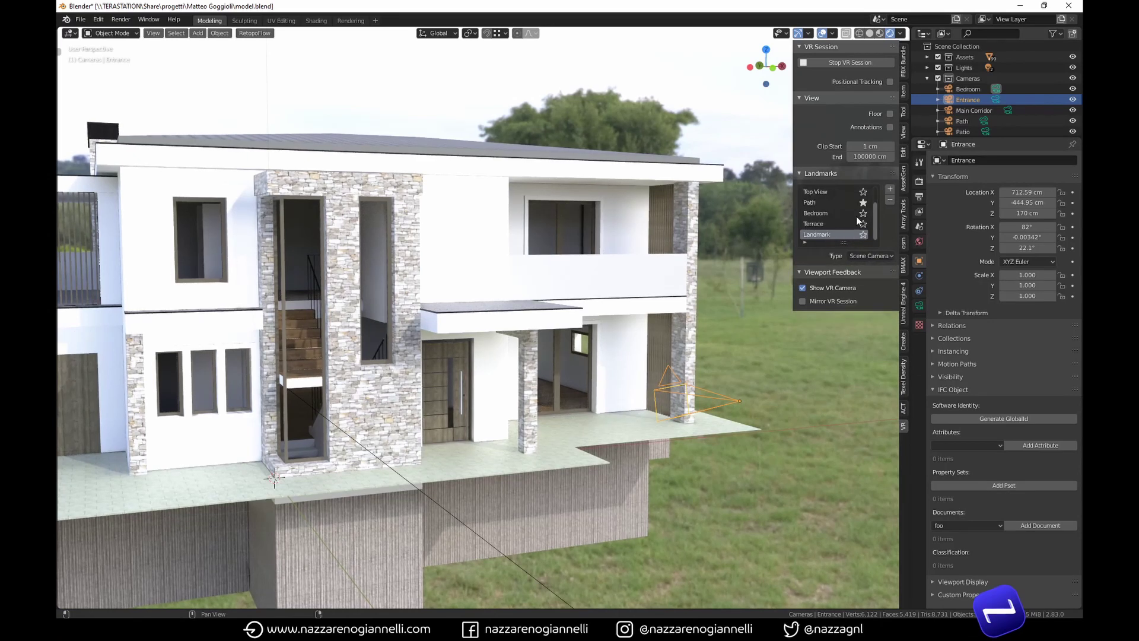
# Set the new landmark's type to Custom Camera and assign the Entrance camera to it
pyautogui.click(864, 257)
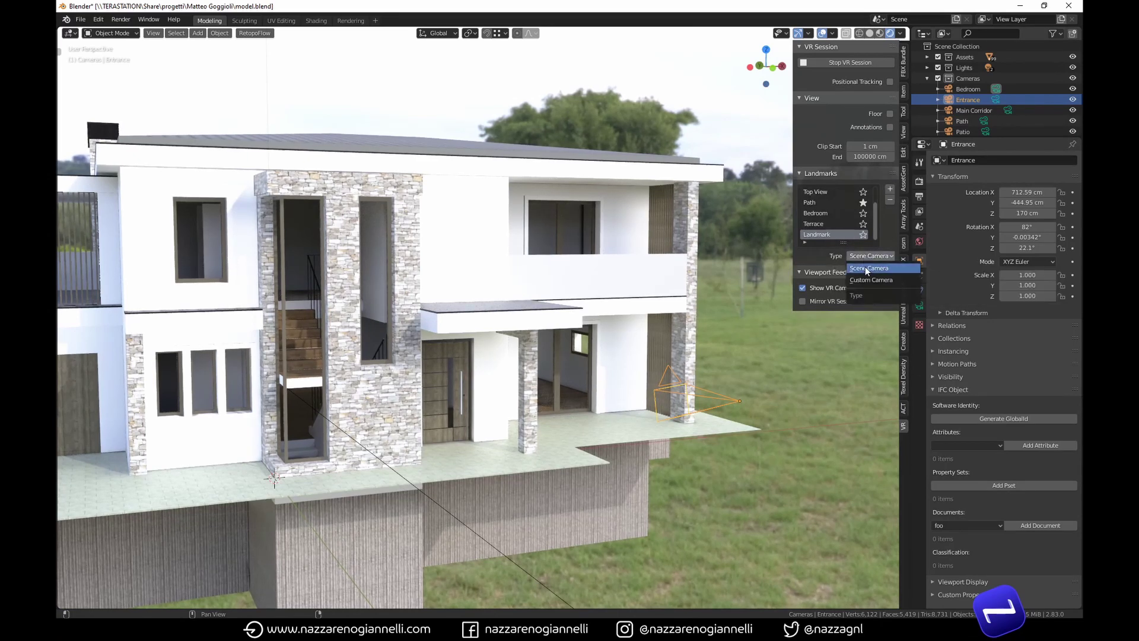
pyautogui.click(866, 277)
pyautogui.click(857, 270)
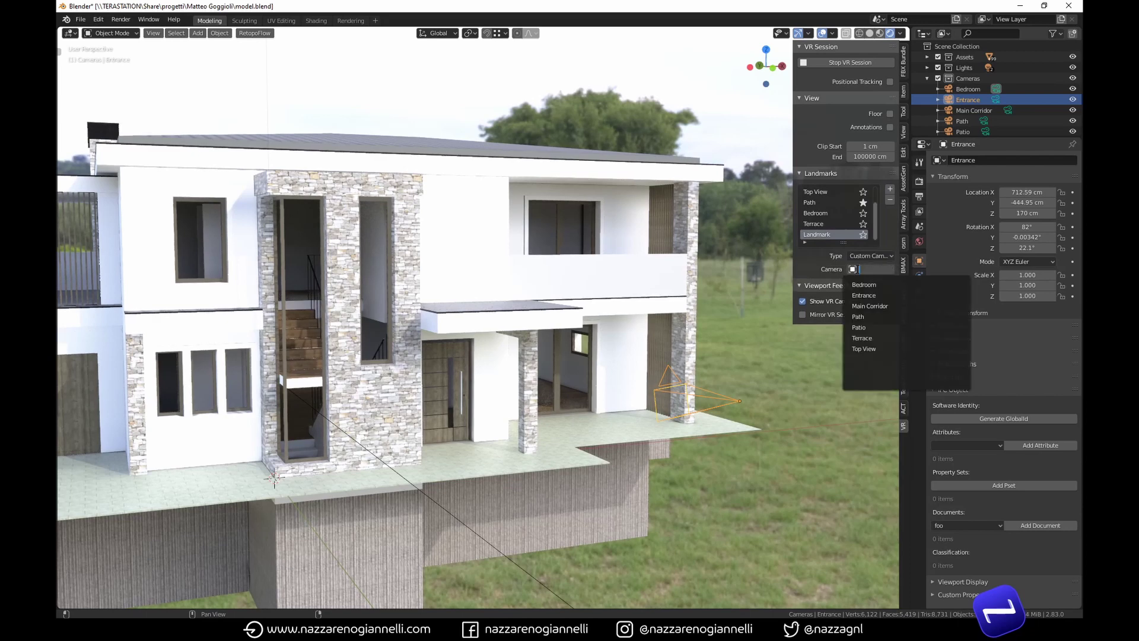
pyautogui.click(863, 295)
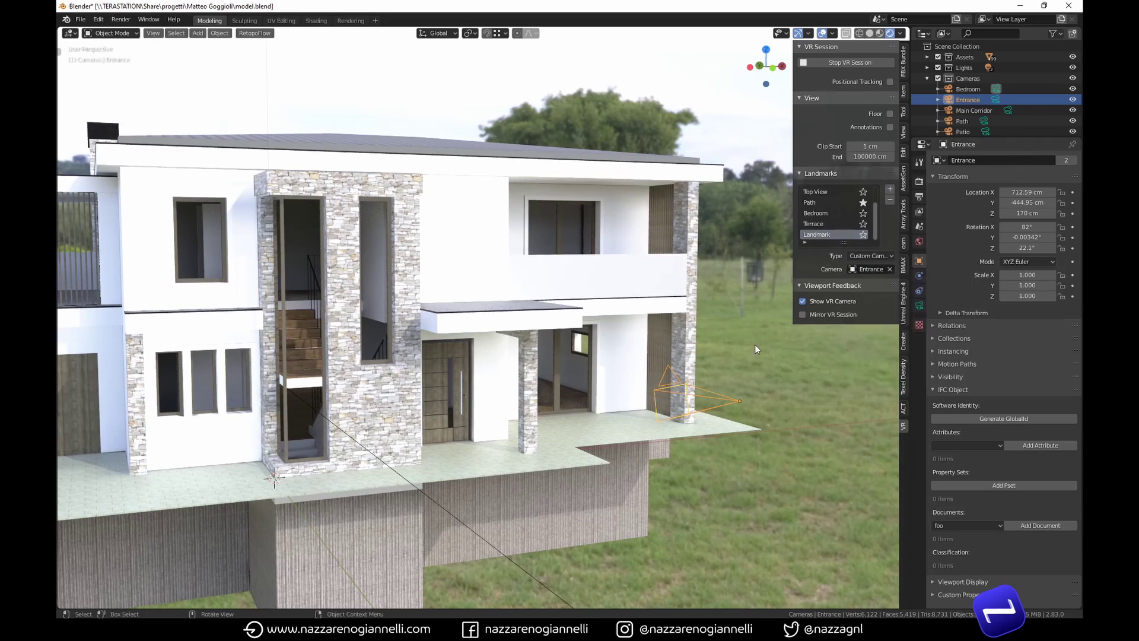
# Turn on Mirror VR Session to show the entrance view, and enable Positional Tracking
pyautogui.click(802, 314)
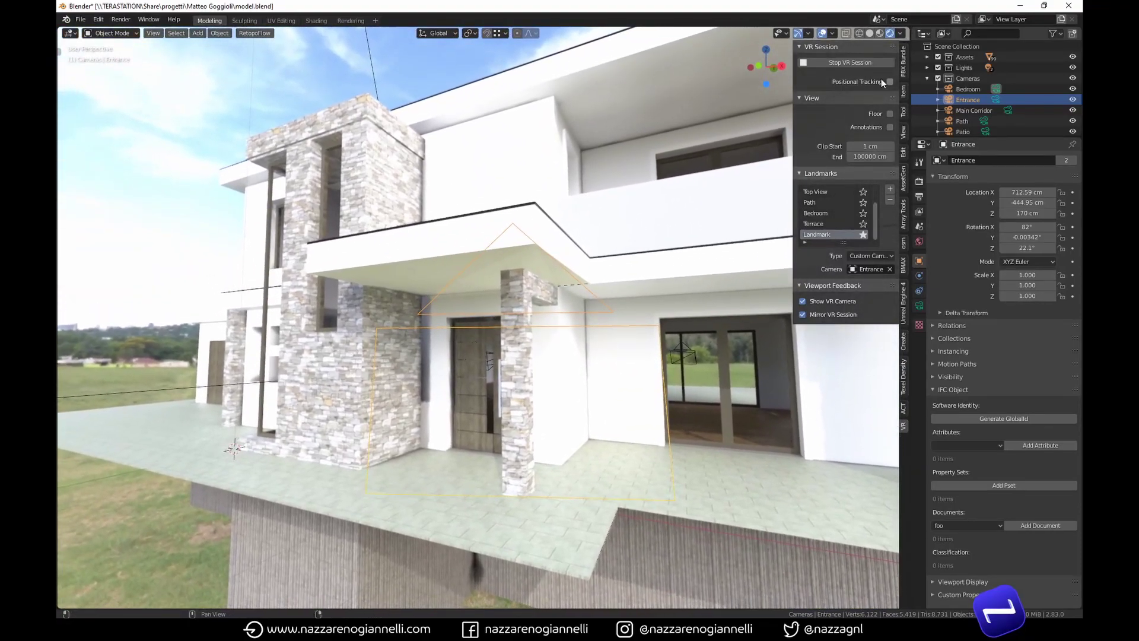
pyautogui.click(888, 81)
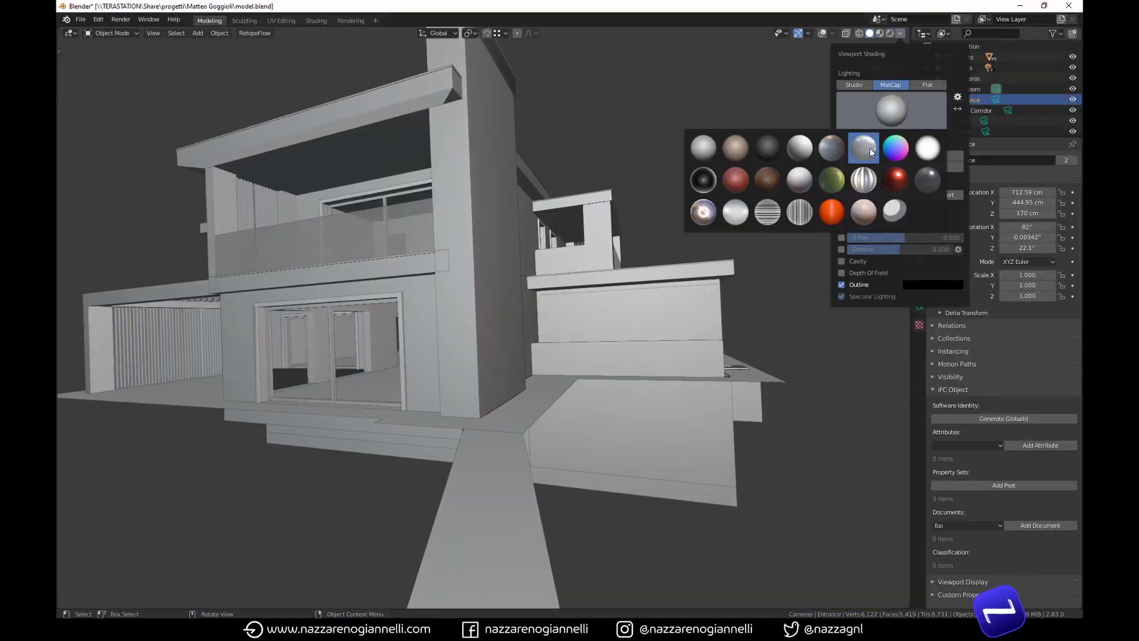
# Try a glossy and a dark MatCap on the solid-shaded house, and return to the light grey MatCap
pyautogui.click(870, 152)
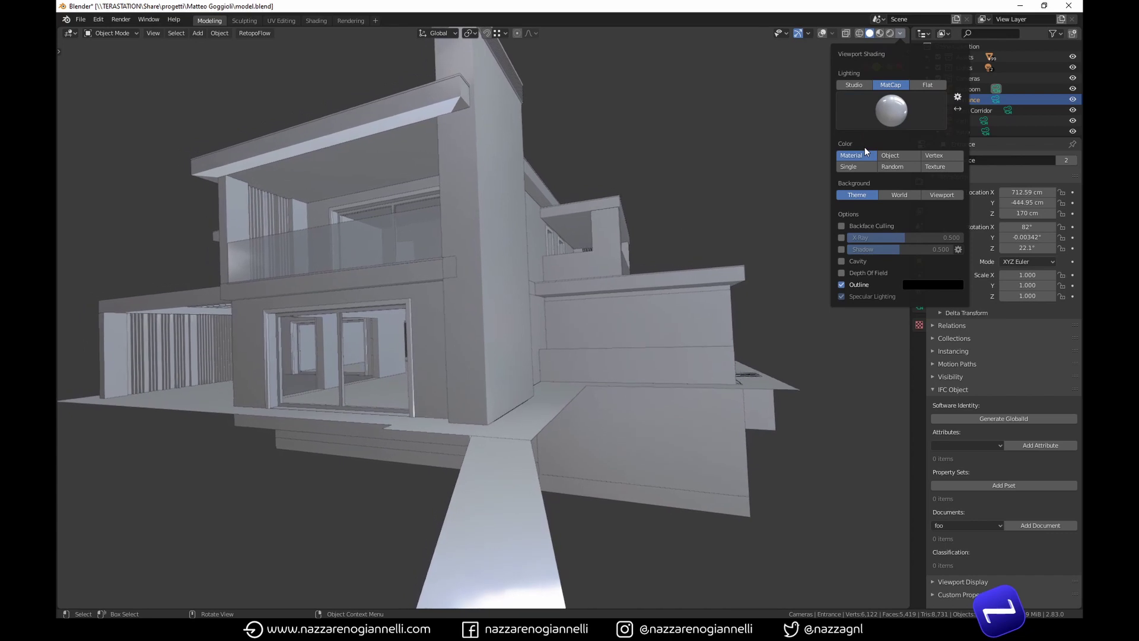
pyautogui.click(877, 127)
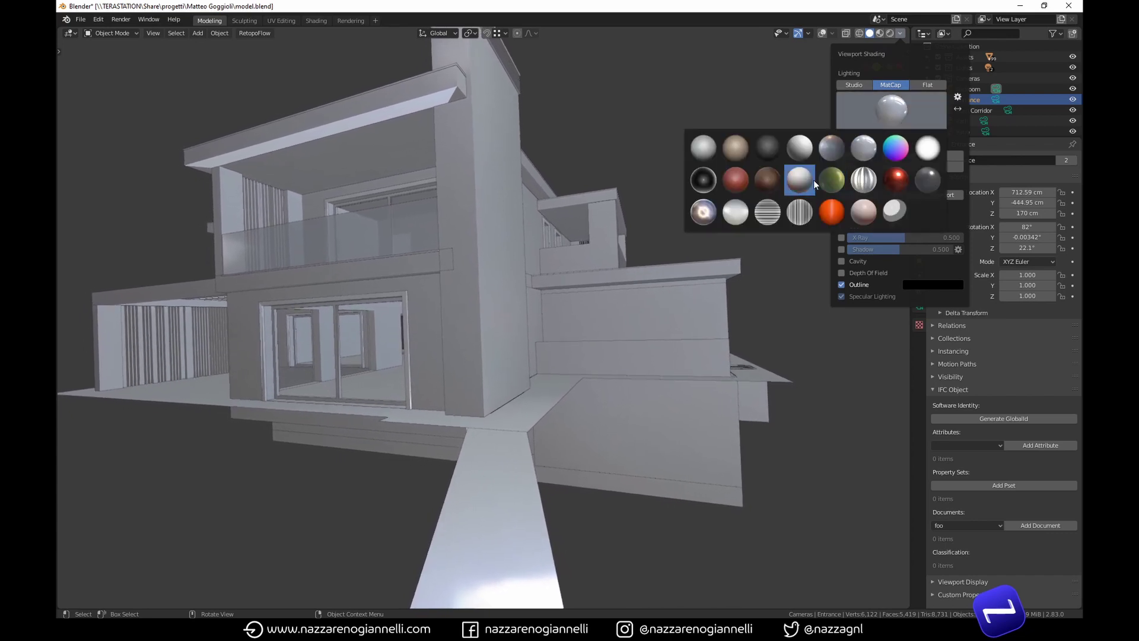
pyautogui.click(766, 151)
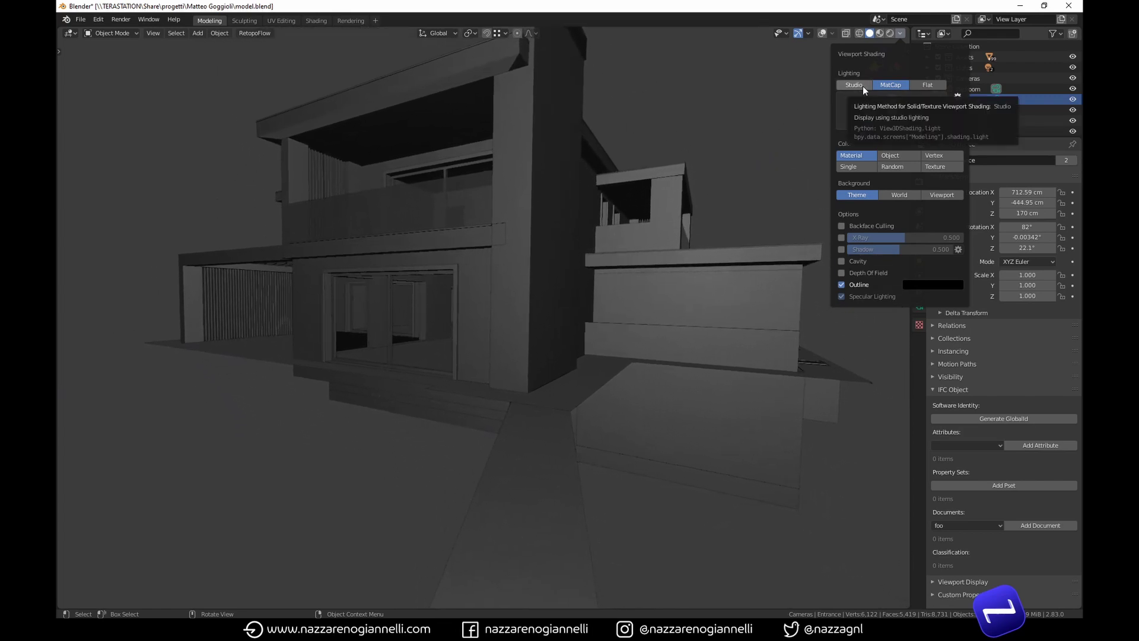
pyautogui.click(874, 113)
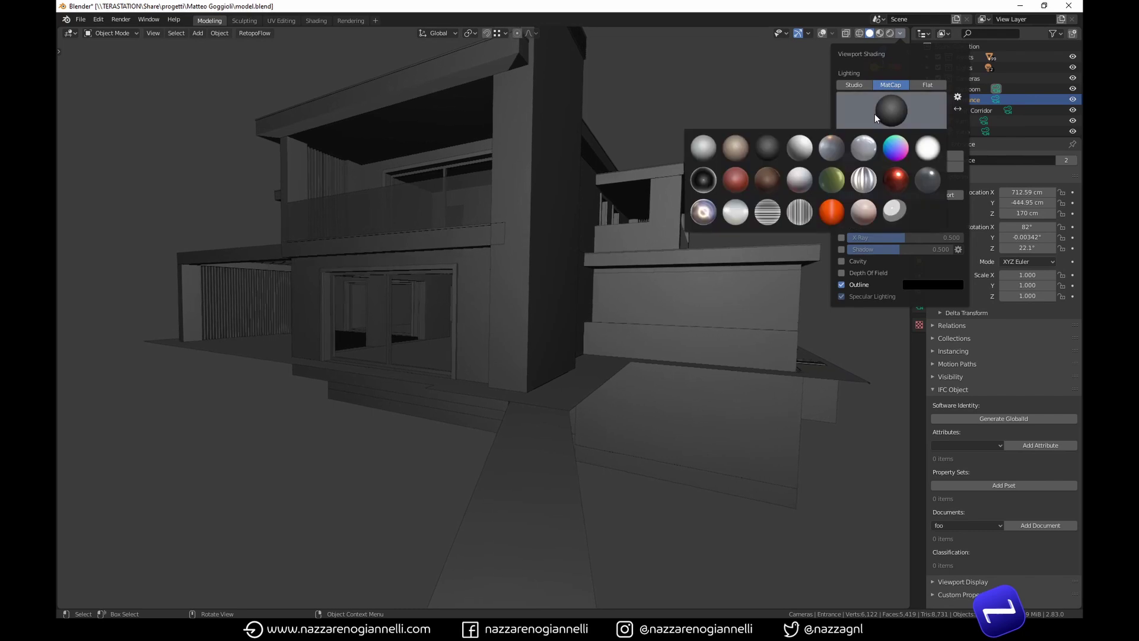
pyautogui.click(711, 149)
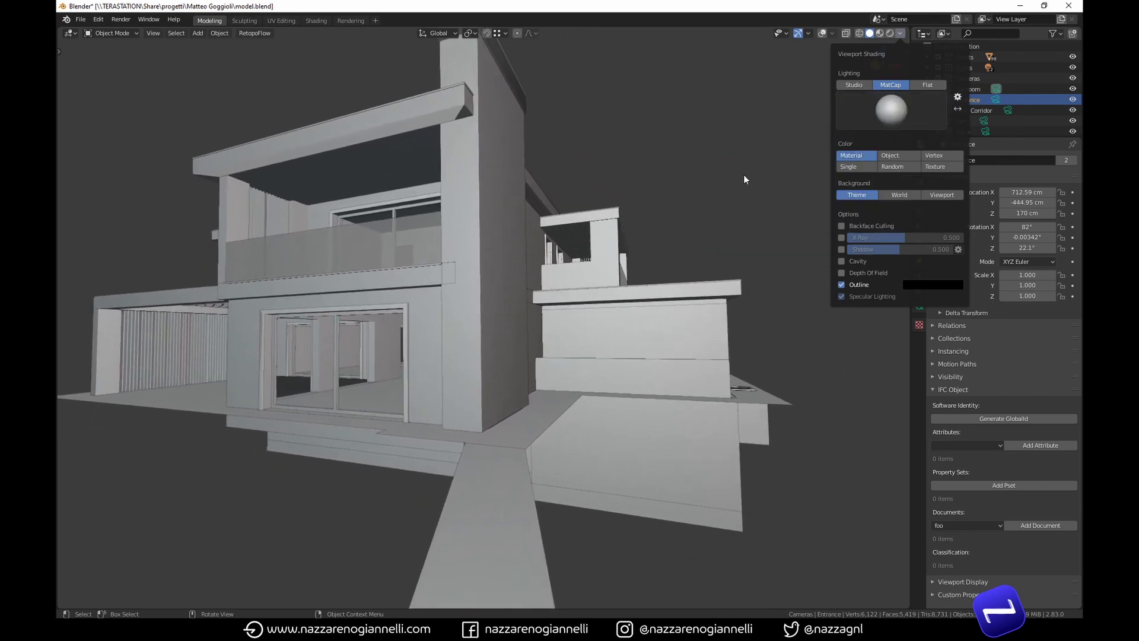
# Switch the viewport to Wireframe shading and toggle X-Ray for the house
pyautogui.press('z')
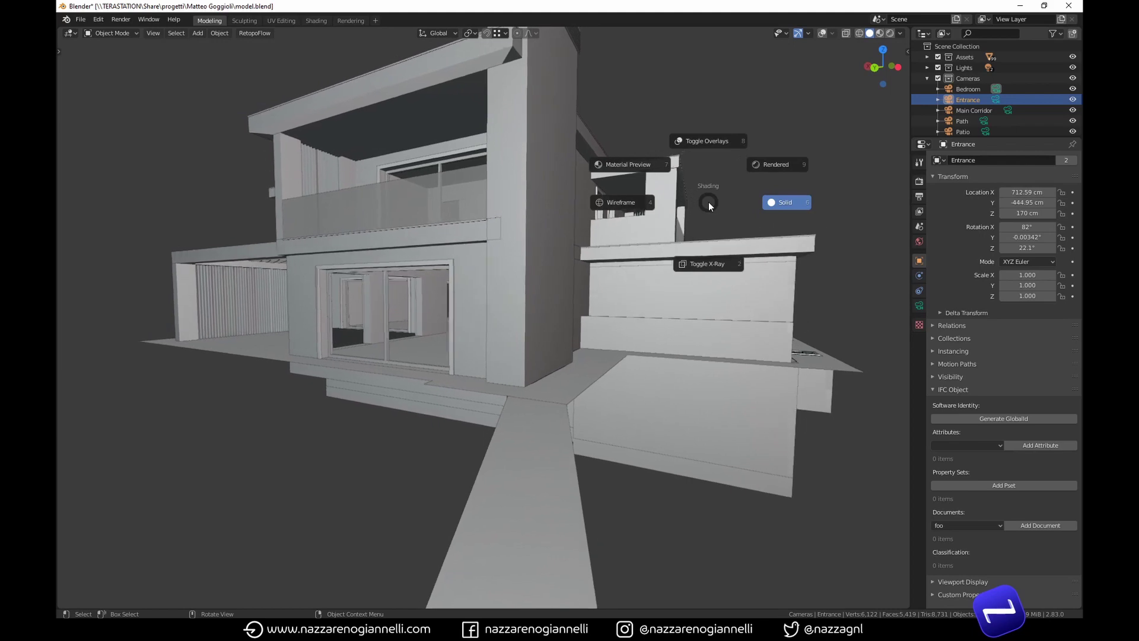
pyautogui.click(635, 205)
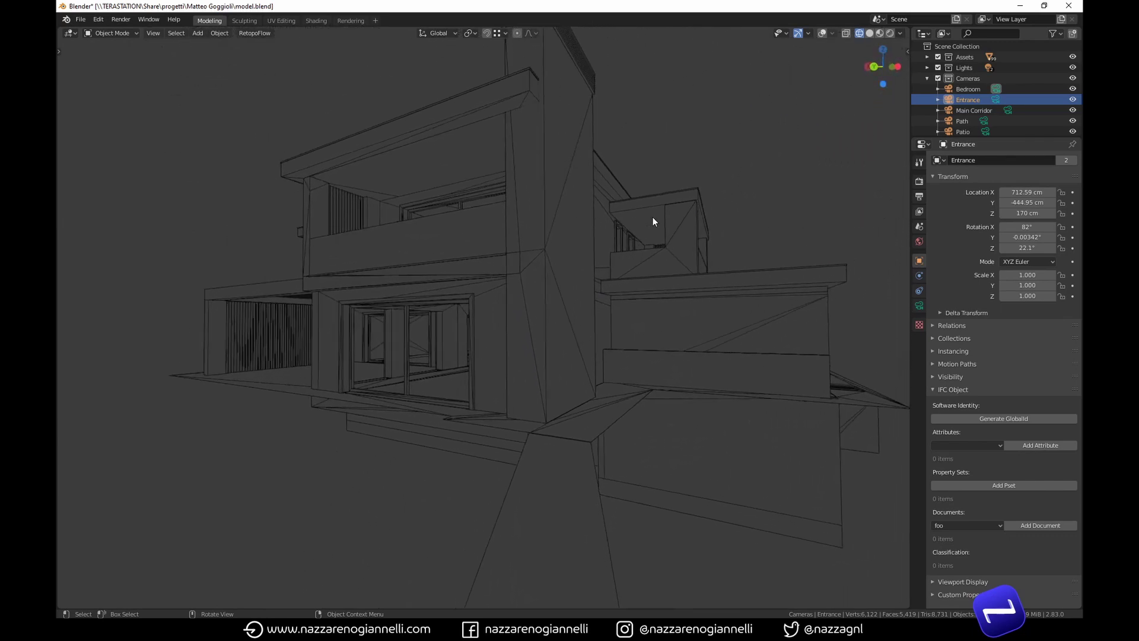
pyautogui.press('z')
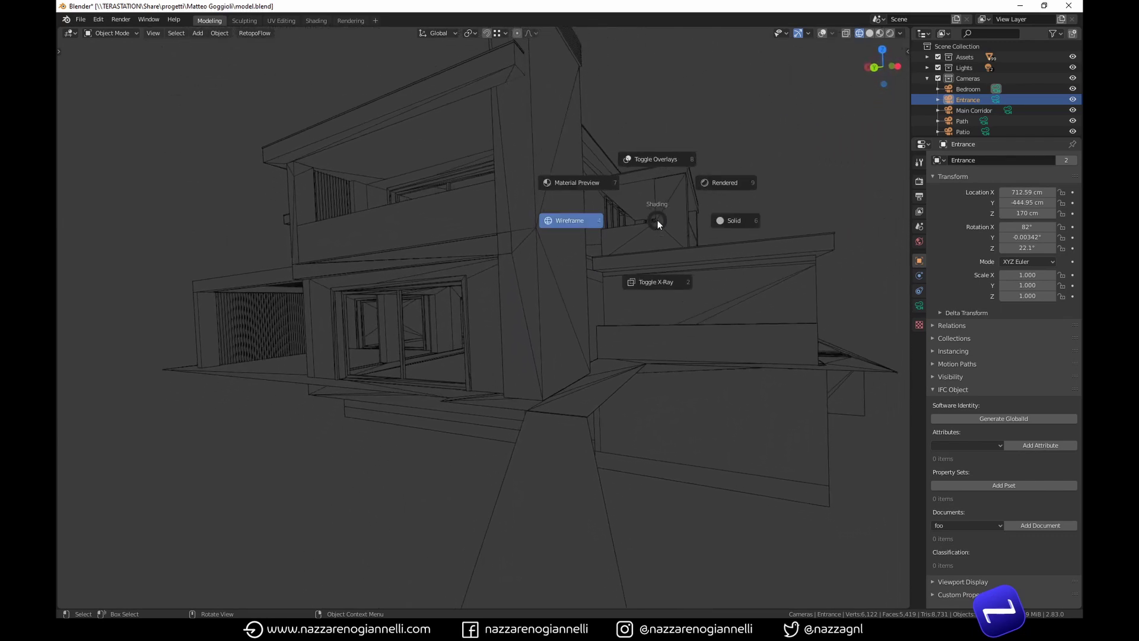
pyautogui.click(654, 283)
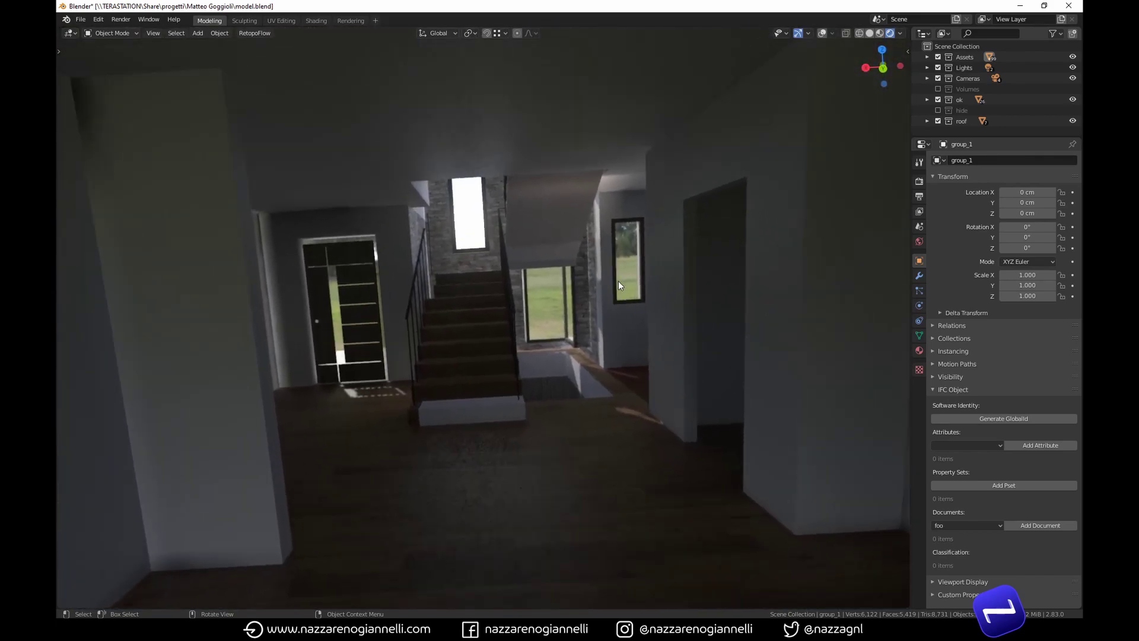
# Show the VR settings and turn Positional Tracking on and off again in the Main Corridor view
pyautogui.press('n')
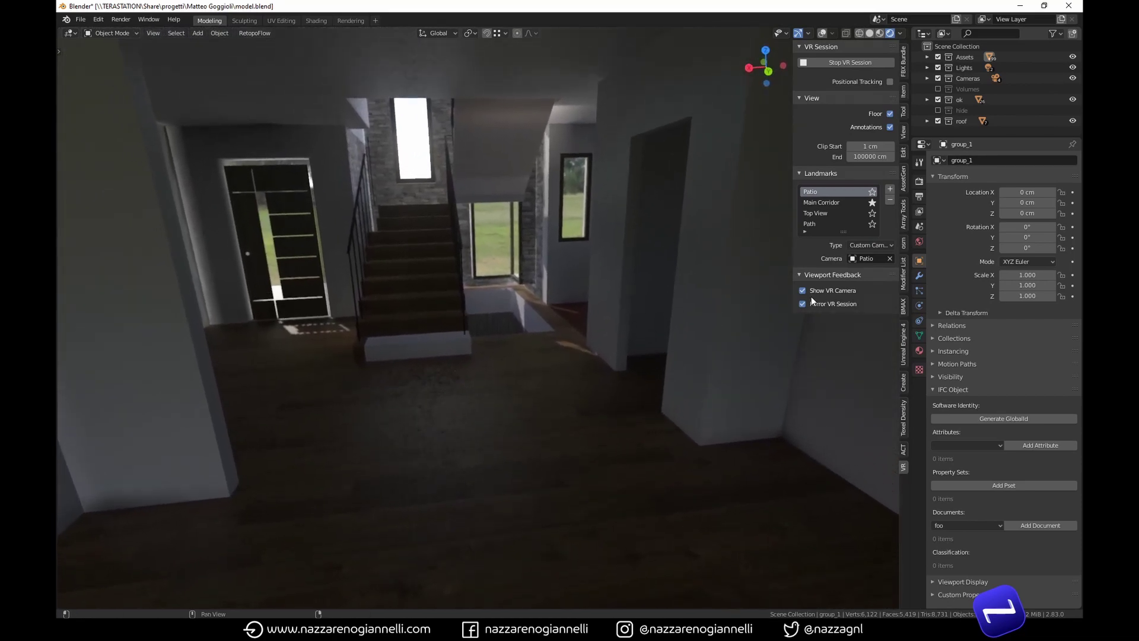
pyautogui.click(889, 82)
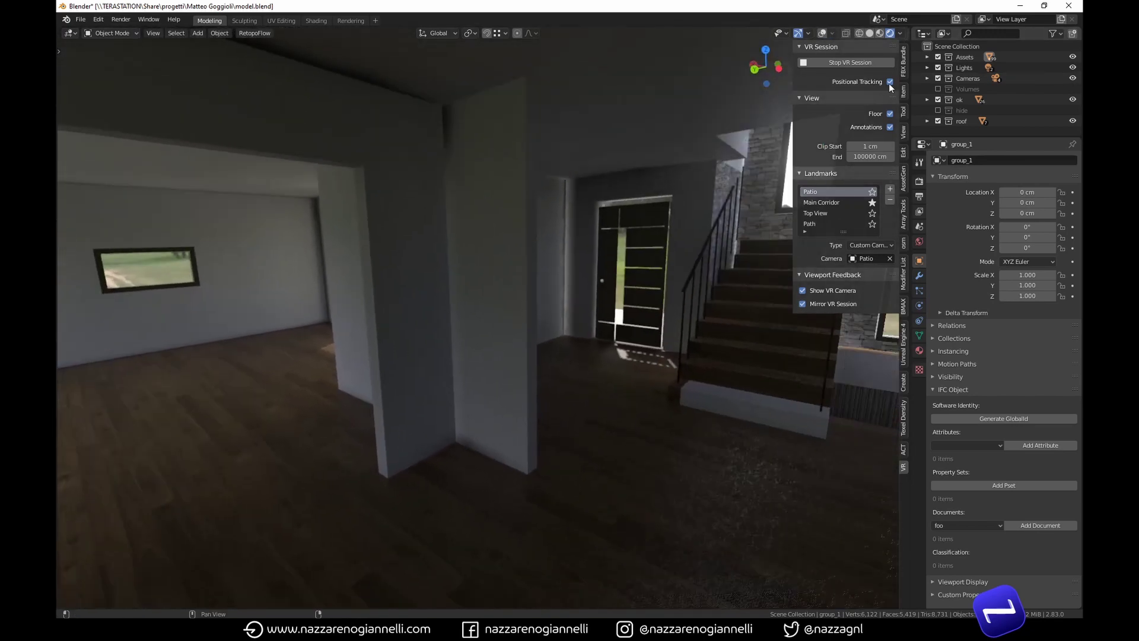
pyautogui.click(890, 82)
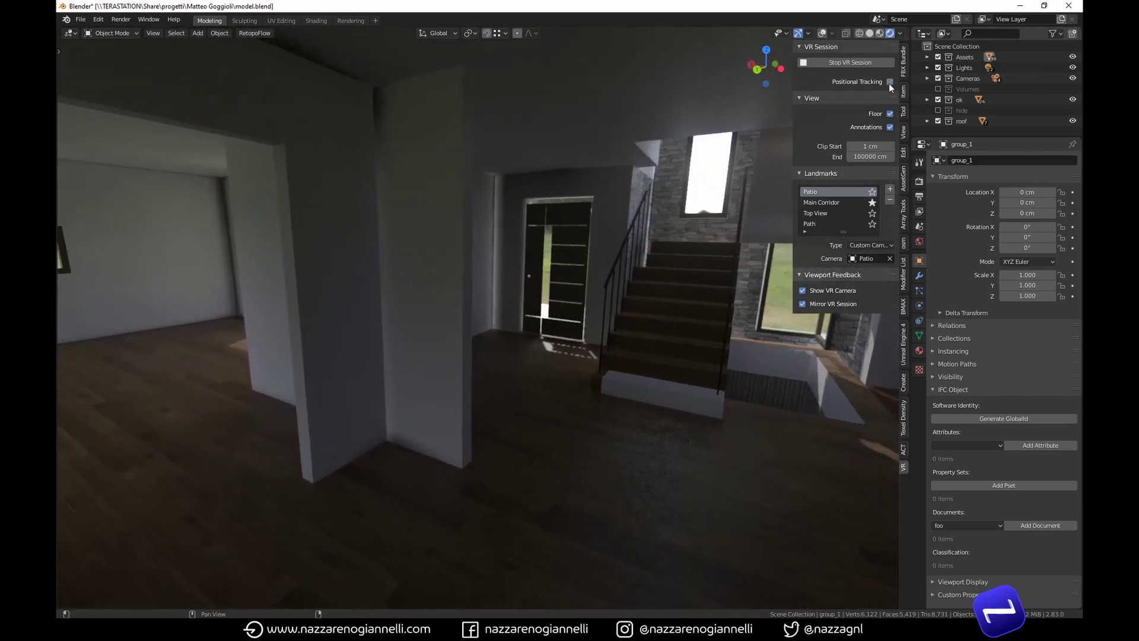